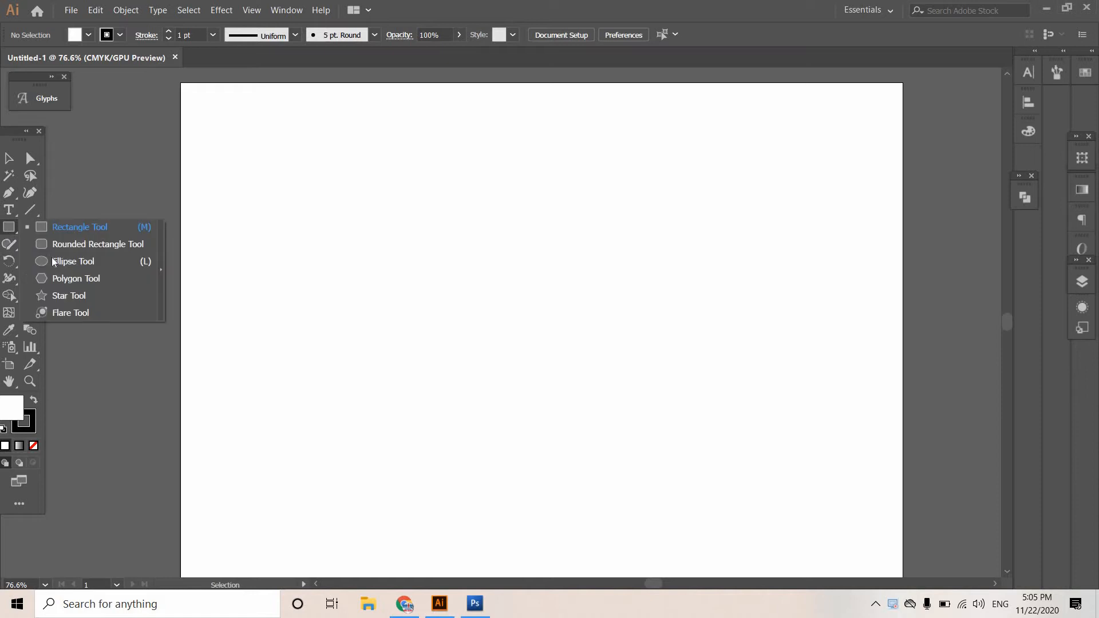
Draw a large circle with the Ellipse tool in the upper part of the artboard.
click(86, 261)
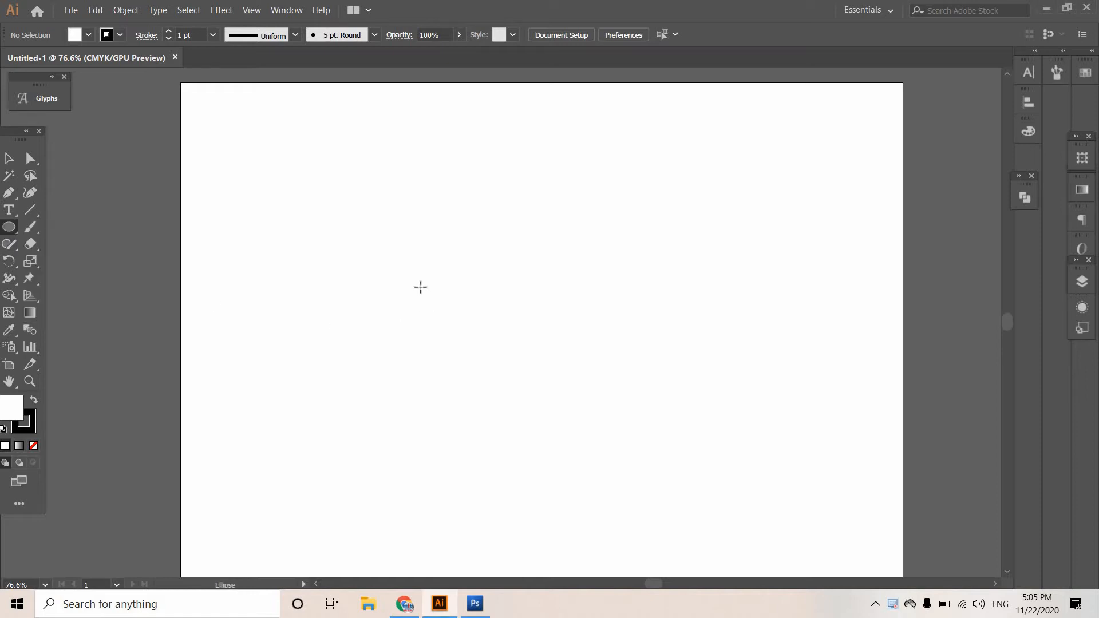
drag(439, 259, 576, 328)
drag(510, 326, 510, 326)
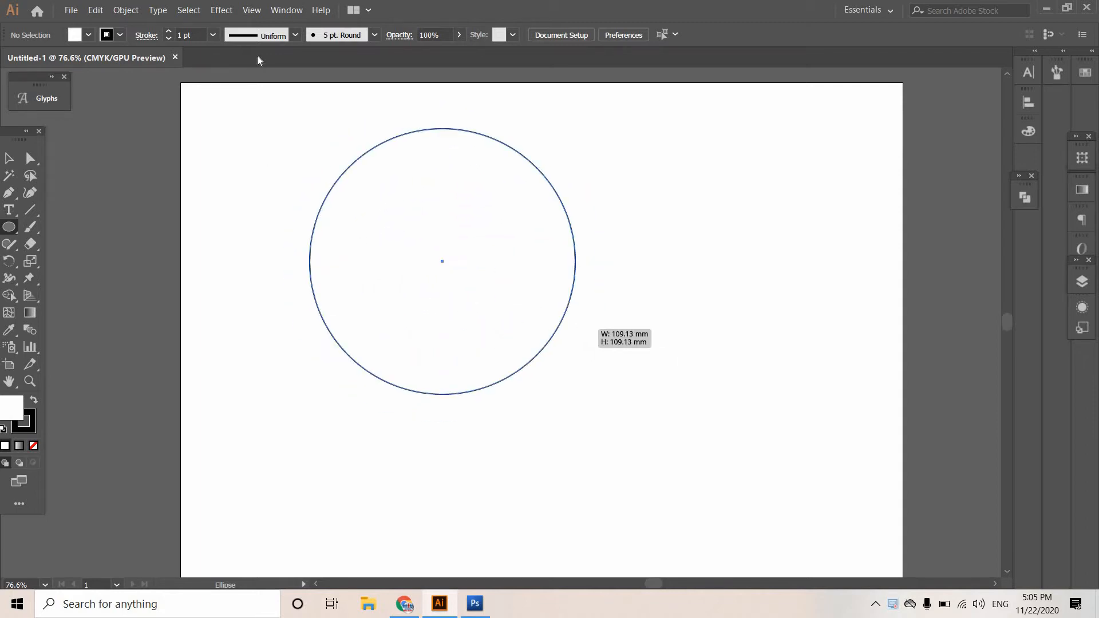
Set the circle's stroke weight to 14 pt.
click(169, 32)
click(169, 32)
click(169, 32)
click(169, 32)
click(169, 32)
click(170, 32)
click(171, 32)
click(170, 32)
click(170, 32)
click(170, 33)
click(170, 33)
click(170, 32)
click(170, 32)
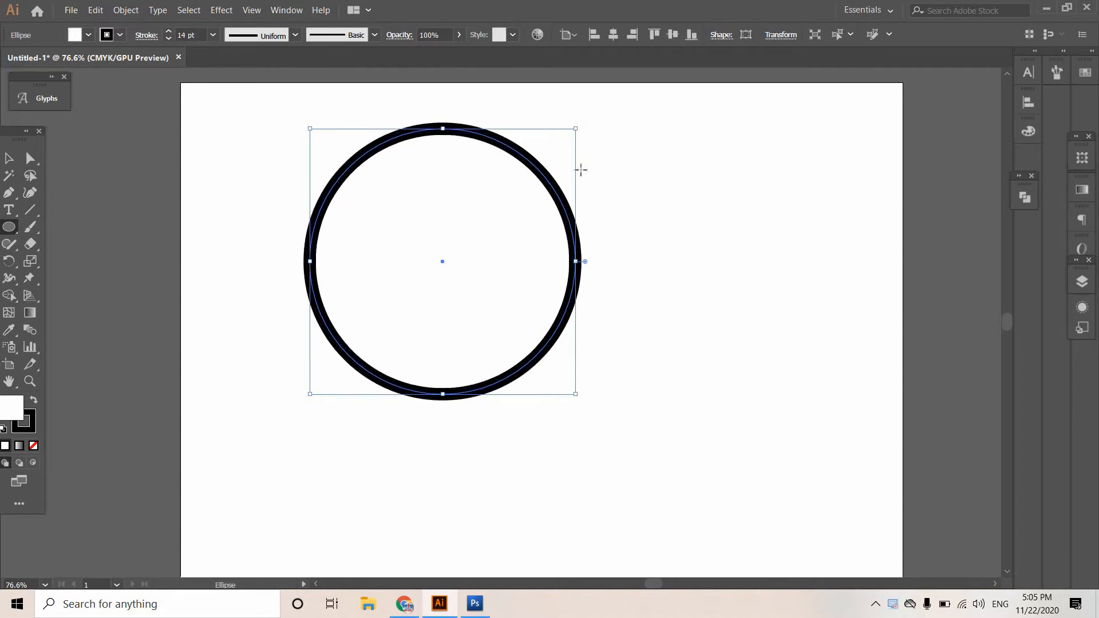
Move the circle toward the upper-left corner of the artboard and deselect it.
click(9, 158)
click(624, 230)
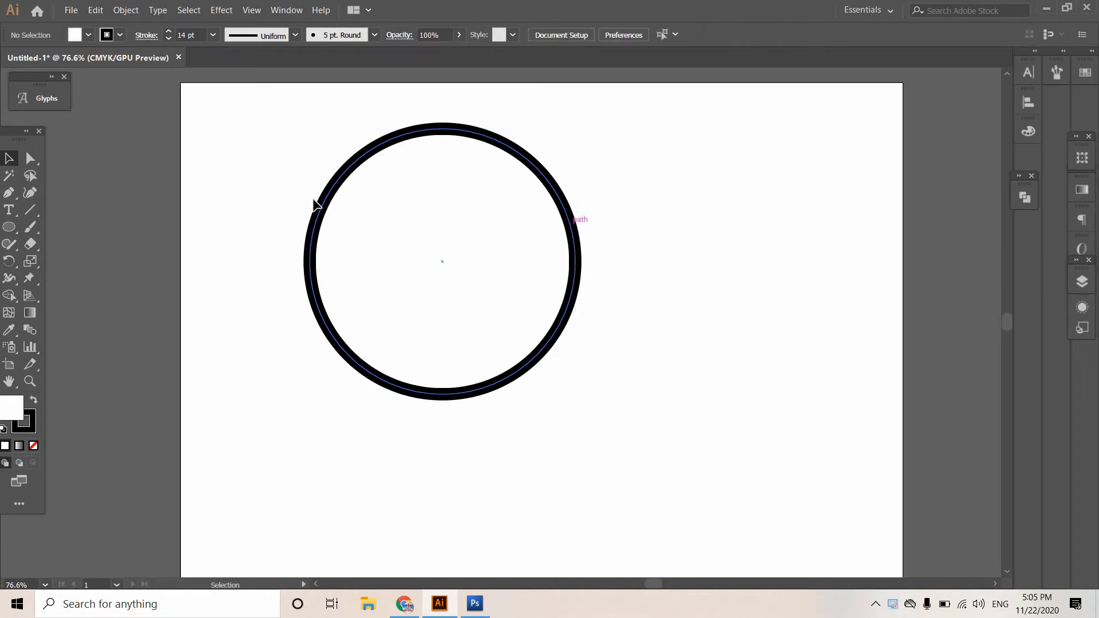
drag(269, 194, 187, 159)
click(167, 280)
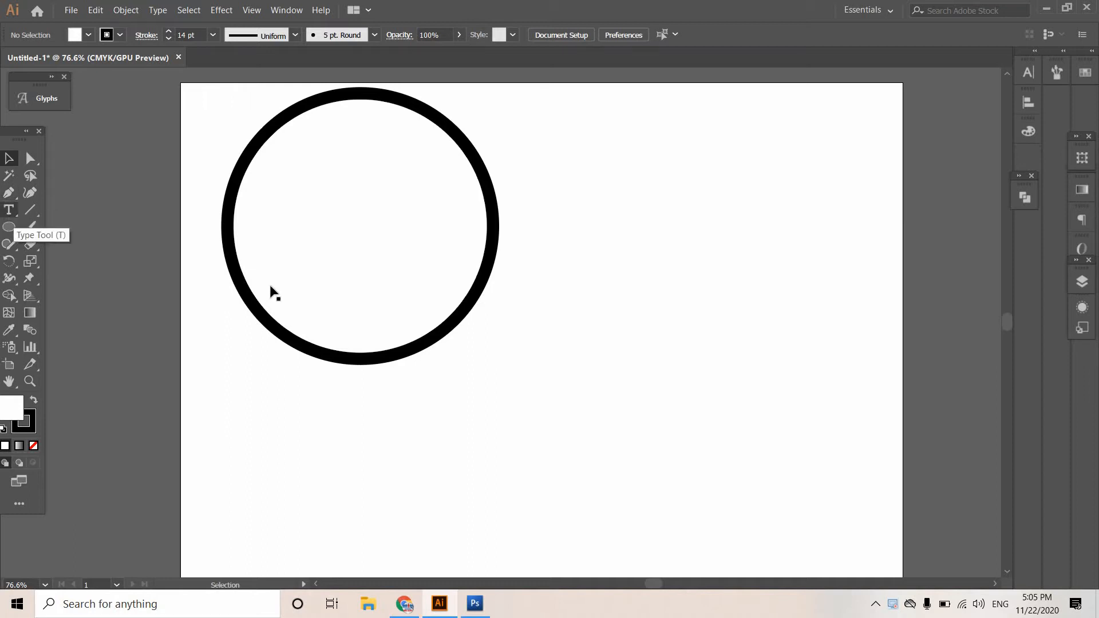
Create a 3-sided polygon with a 17.6389 mm radius beside the circle and enlarge it proportionally until it overlaps the circle's edge.
click(7, 228)
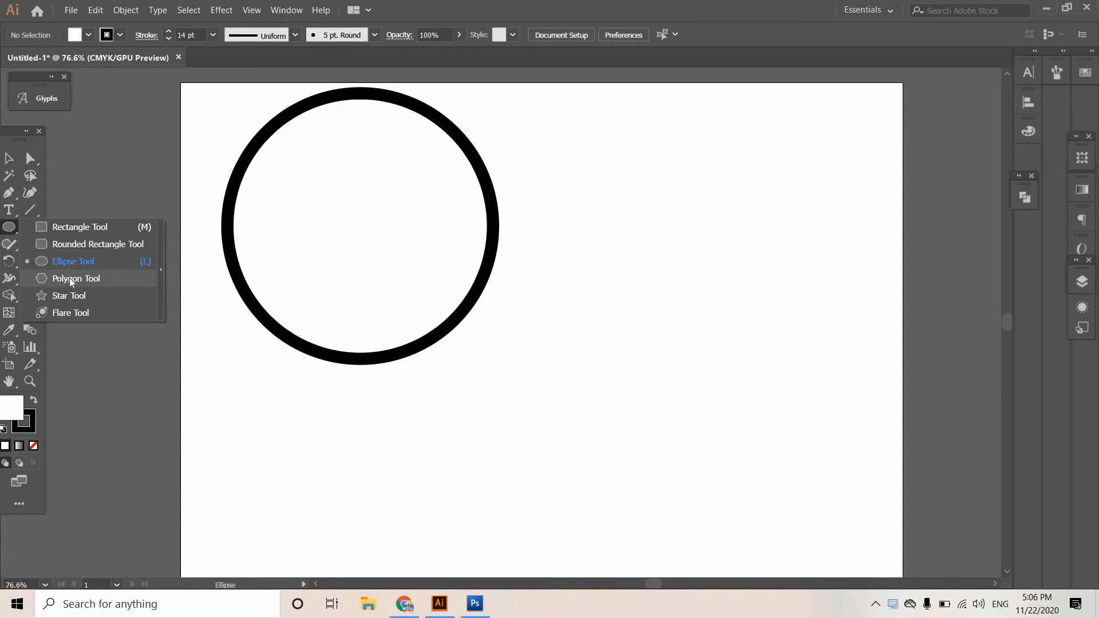
click(70, 278)
click(585, 334)
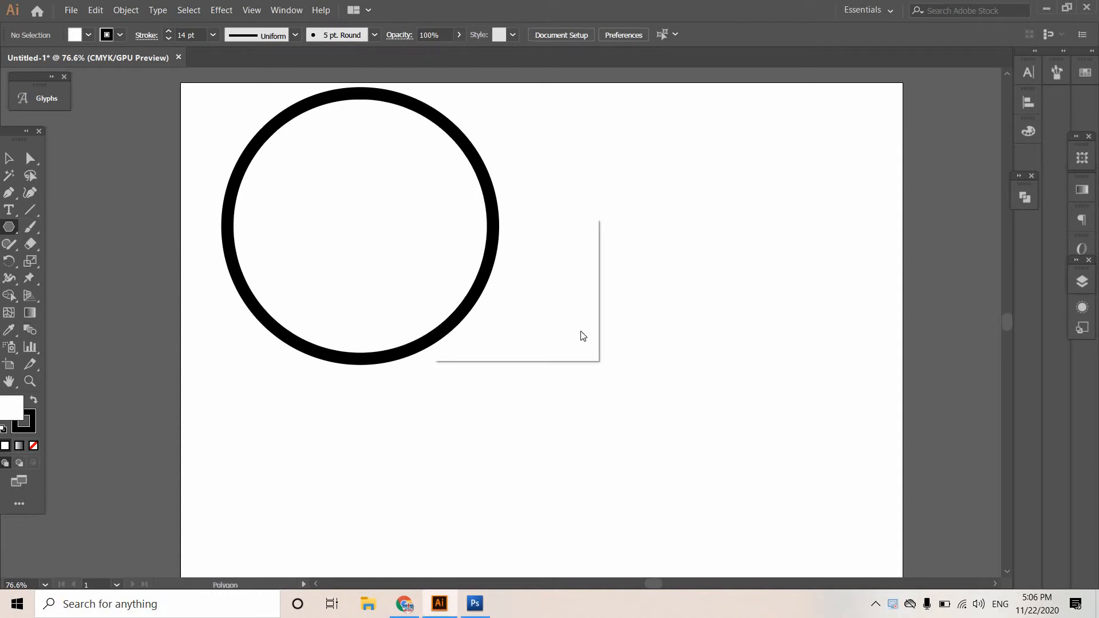
click(486, 298)
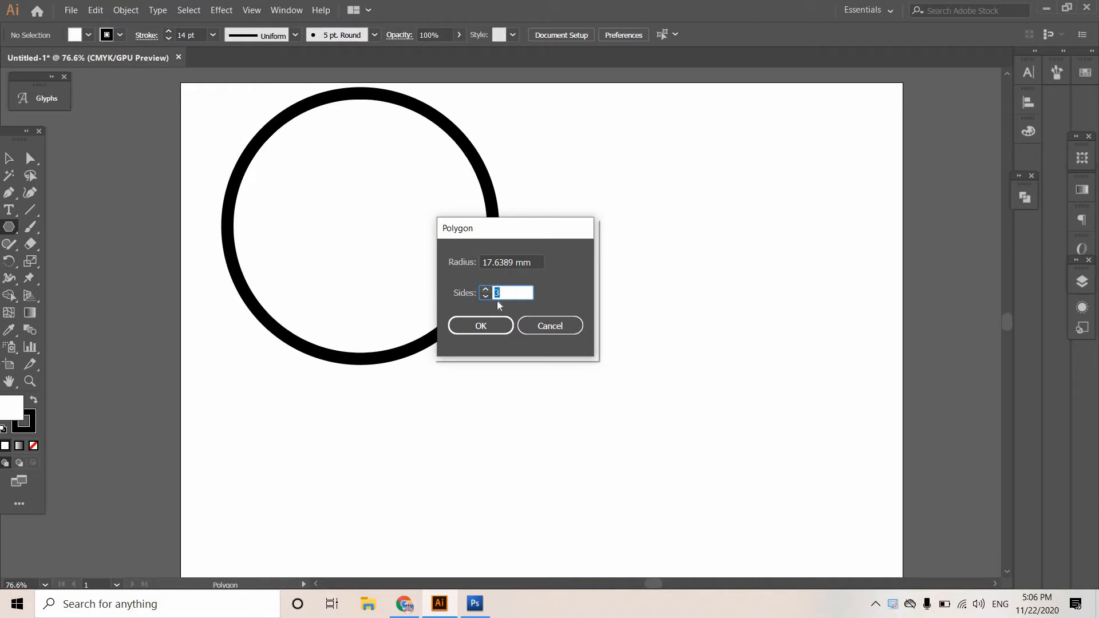
click(493, 327)
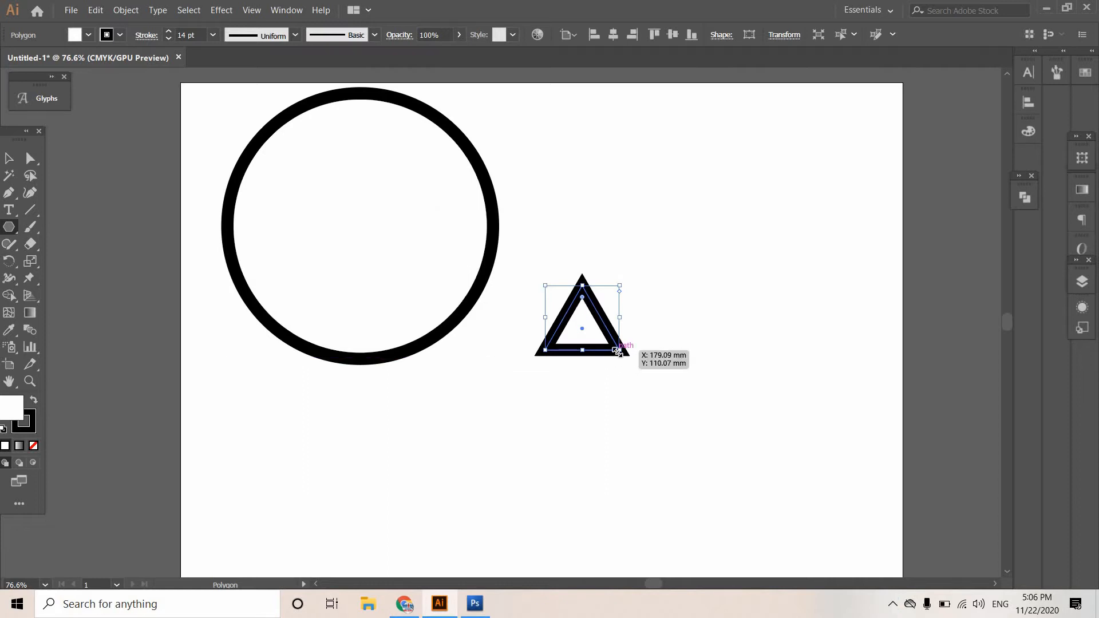
mouse_move(621, 352)
mouse_down()
mouse_move(667, 429)
mouse_move(770, 502)
mouse_up()
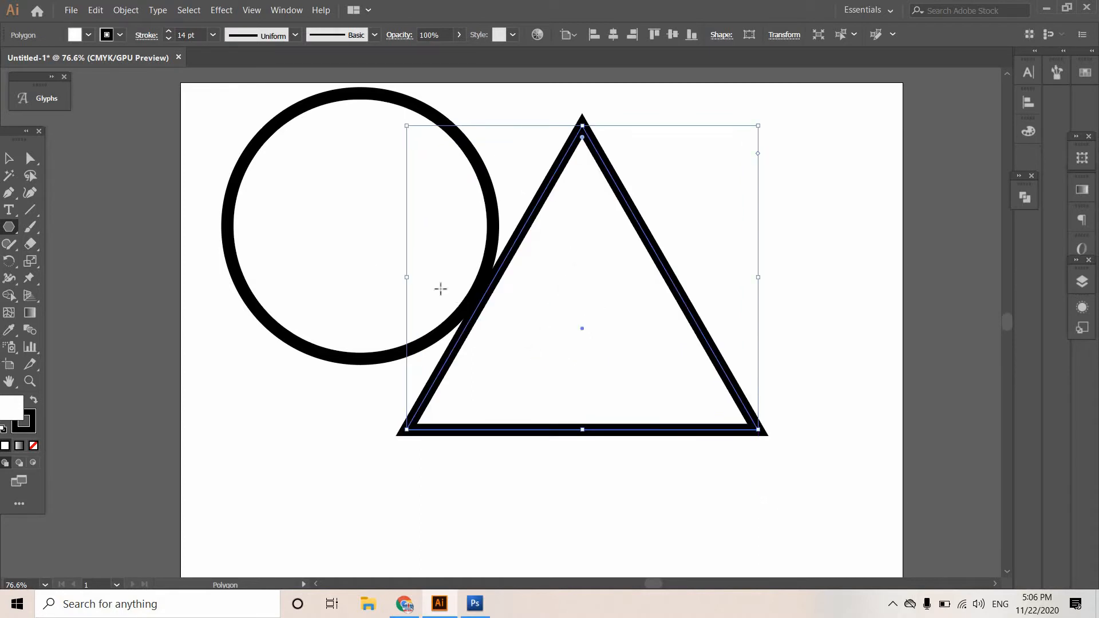
Remove the triangle's fill and move both the triangle and the circle to the artboard's middle so that they overlap.
click(9, 158)
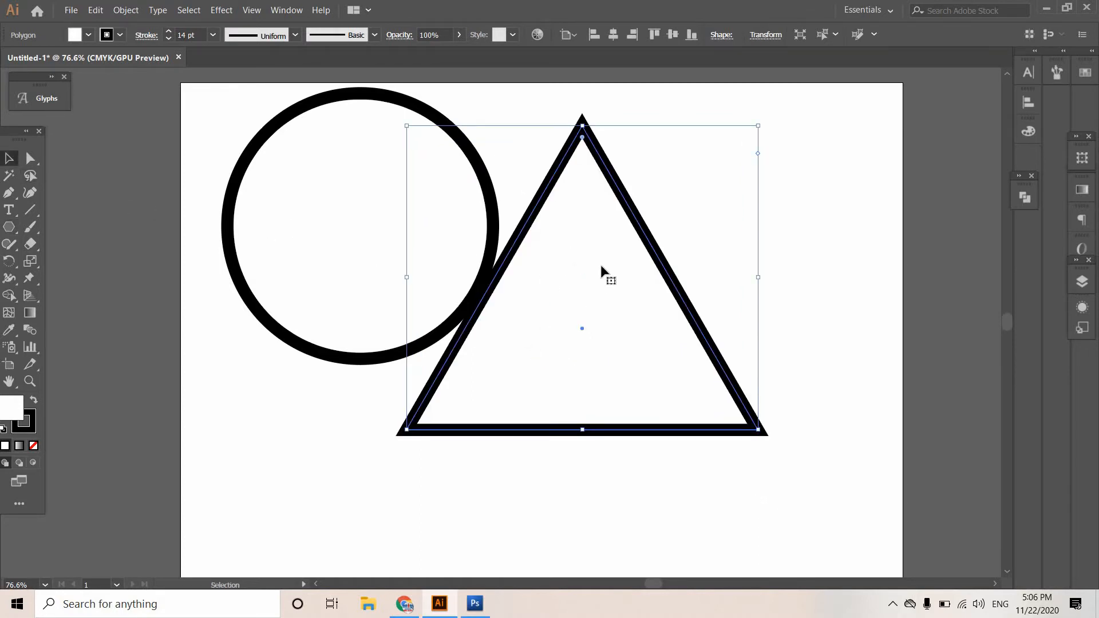
drag(637, 253, 421, 213)
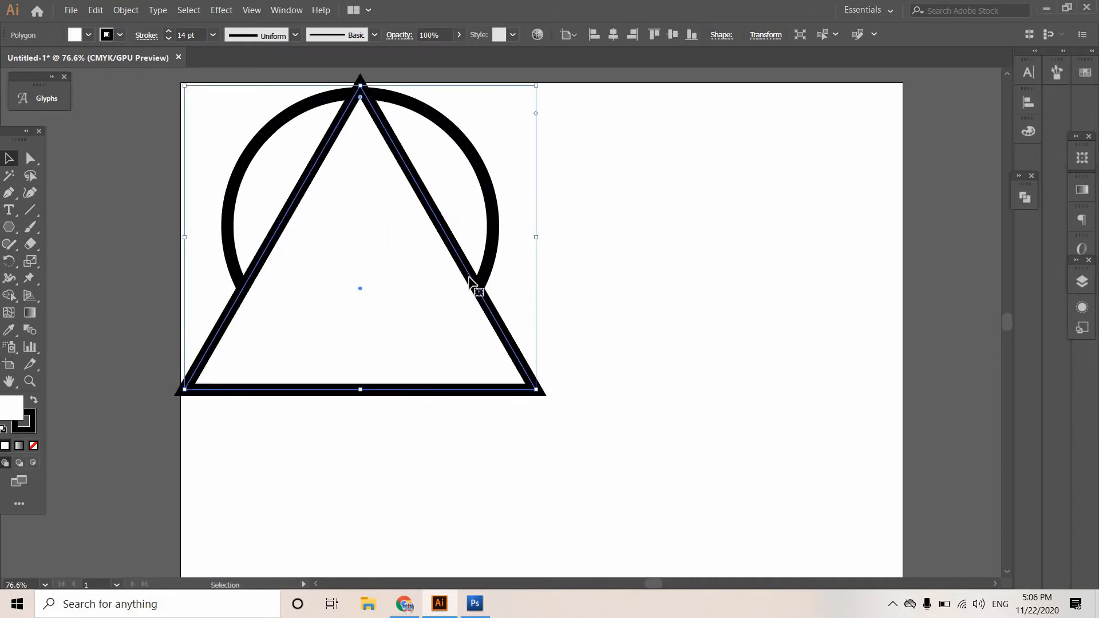
click(33, 444)
drag(469, 273, 651, 387)
drag(493, 260, 713, 425)
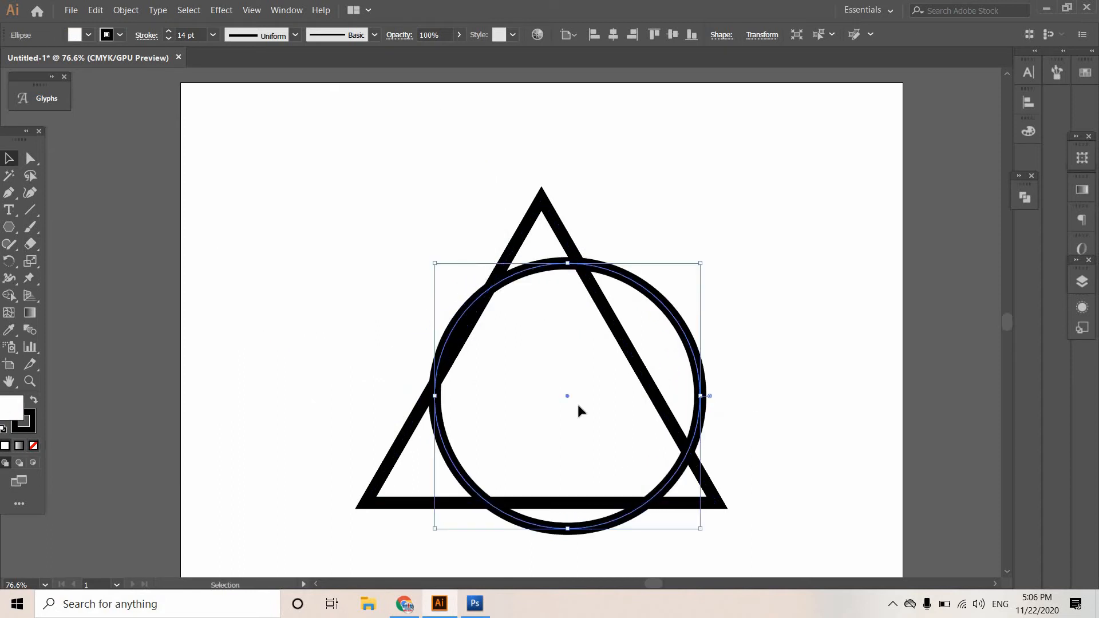
Align the triangle and circle on their horizontal centers and deselect them.
key(ctrl+a)
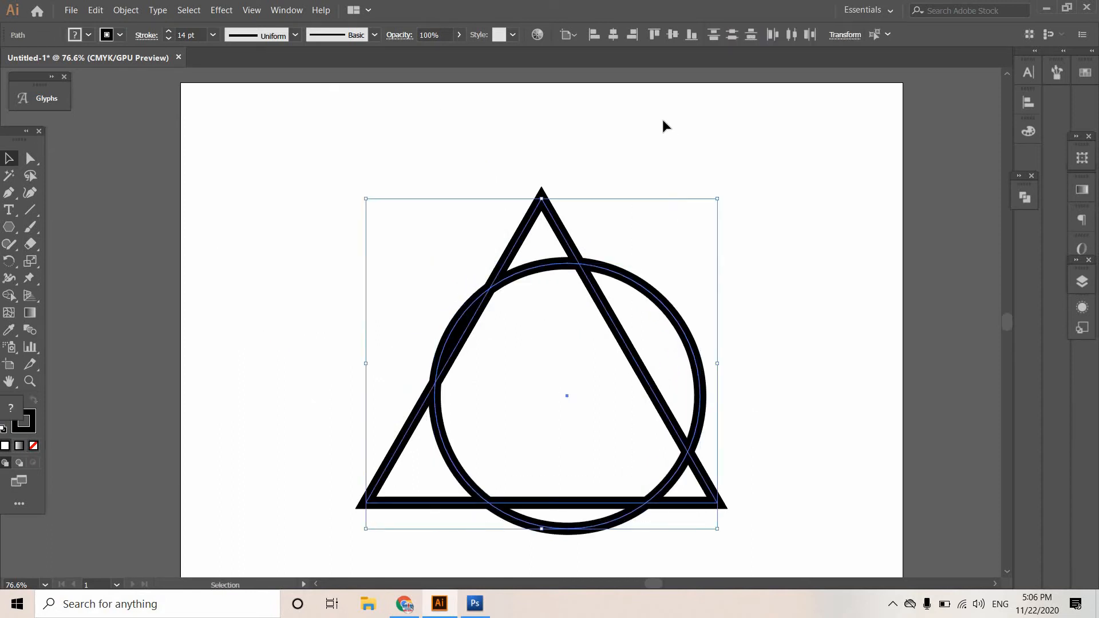
click(613, 36)
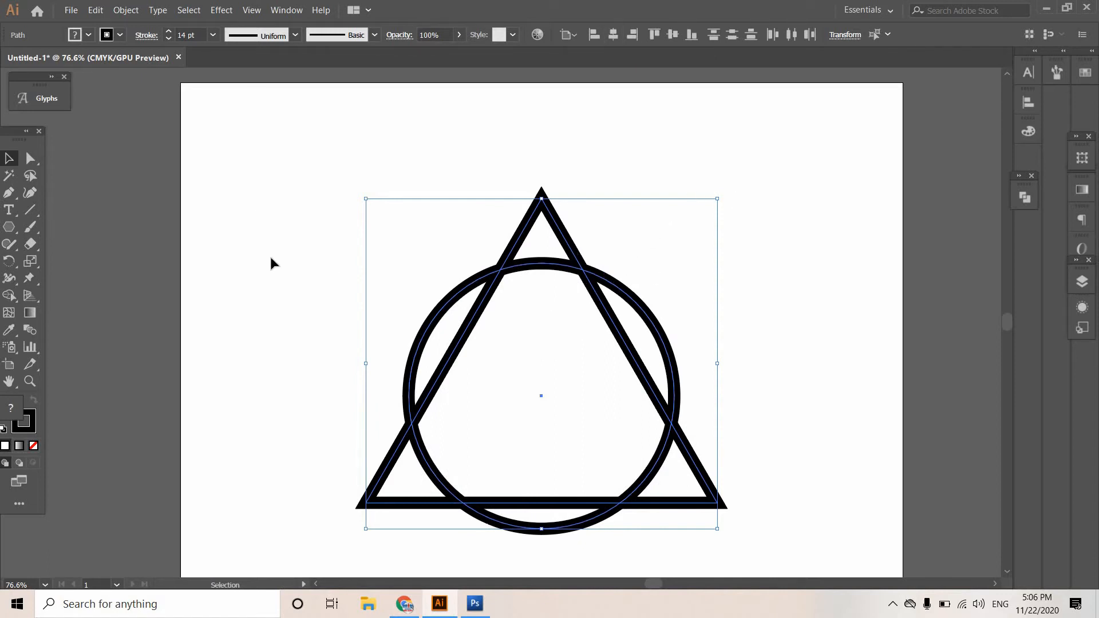
click(401, 273)
Expand the fill and stroke of both the triangle and the circle.
scroll(405, 282, down, 1)
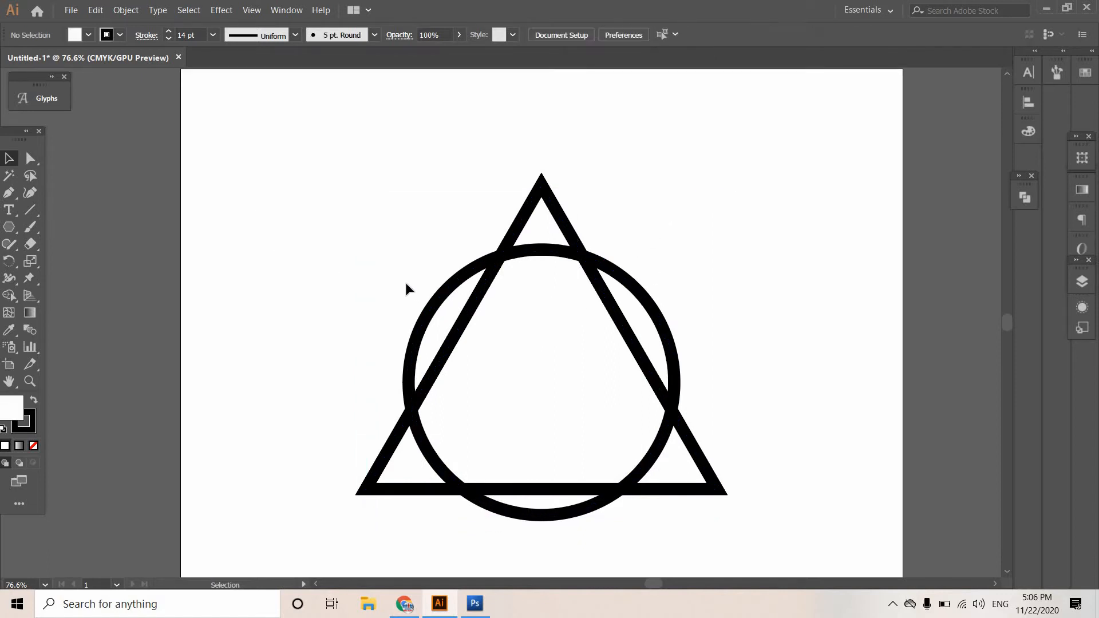
scroll(405, 282, down, 1)
drag(378, 152, 760, 518)
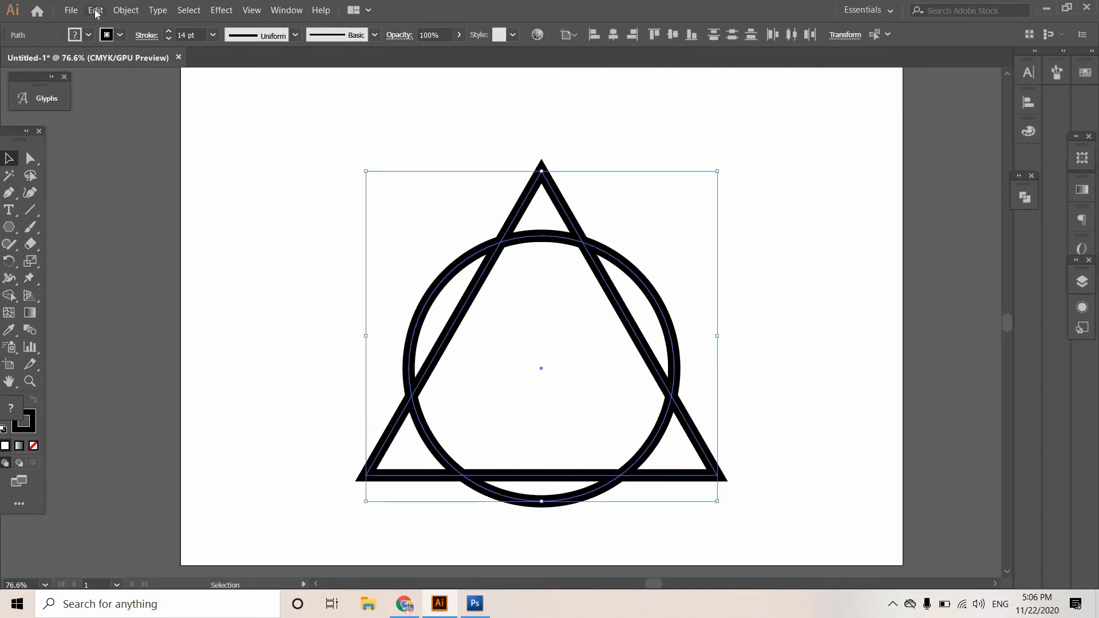
click(94, 9)
mouse_move(126, 10)
click(145, 143)
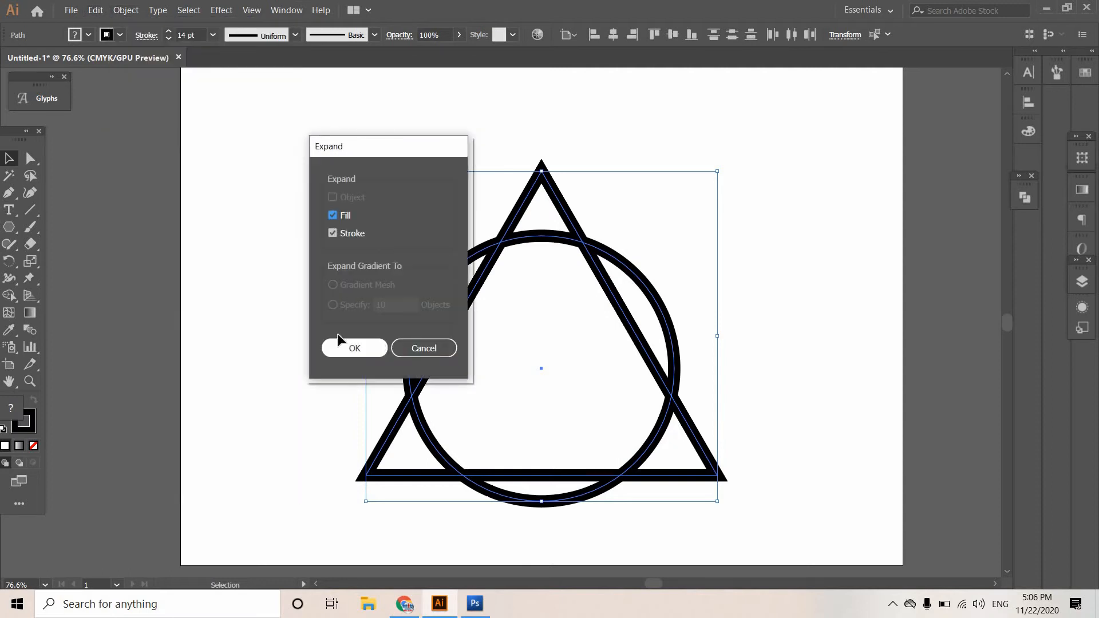
click(343, 343)
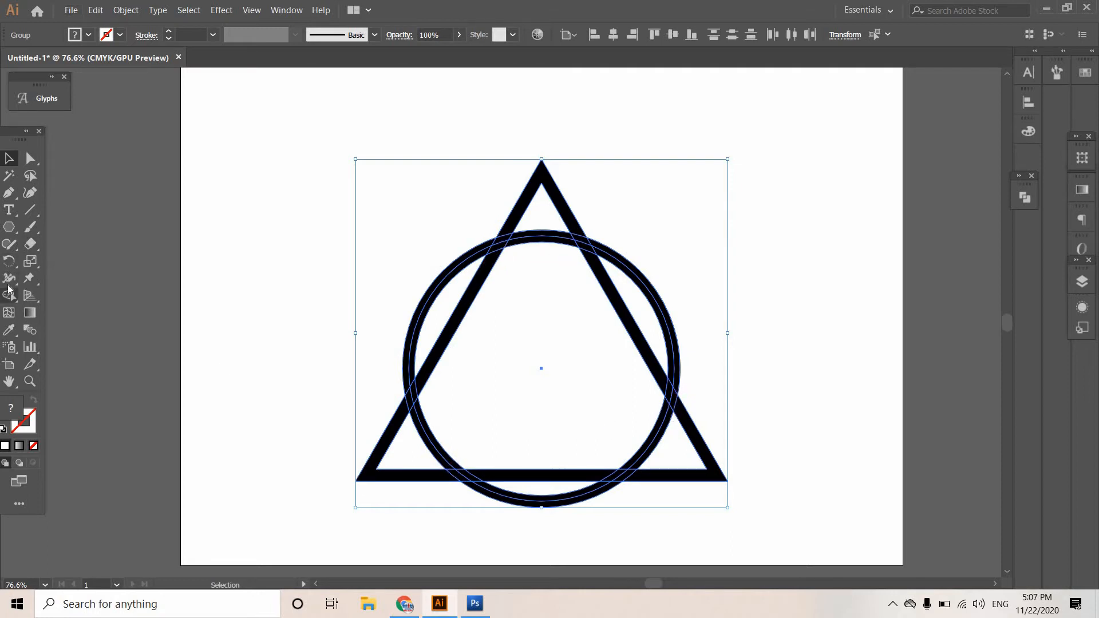
Use the Shape Builder tool to turn the ring and triangle crossings white, except the lower-right one, then deselect the artwork.
drag(6, 298, 51, 296)
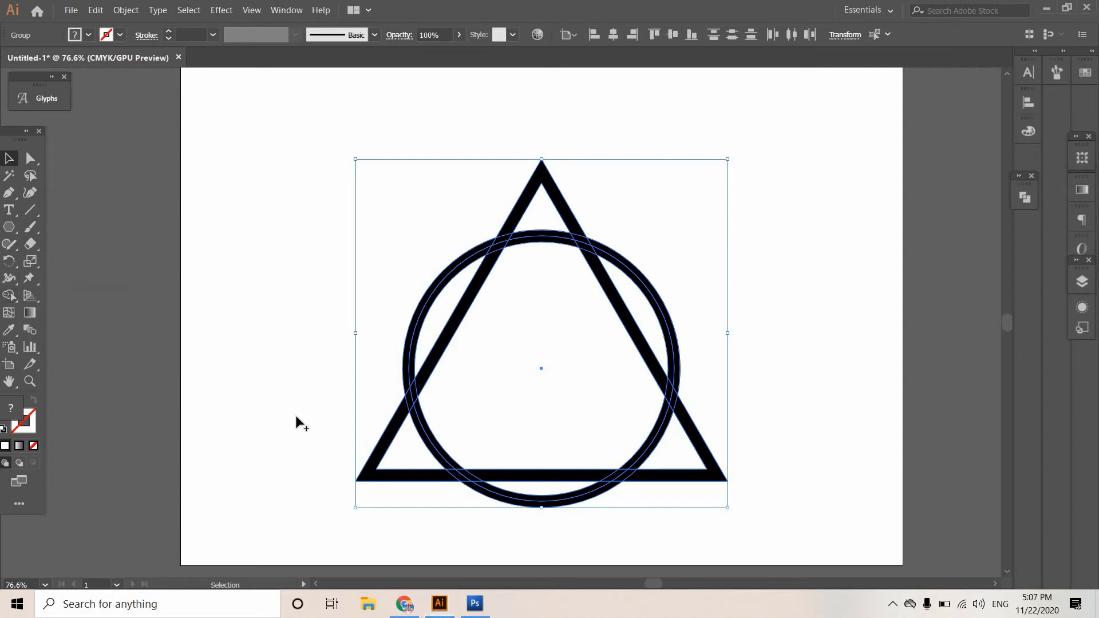
click(463, 480)
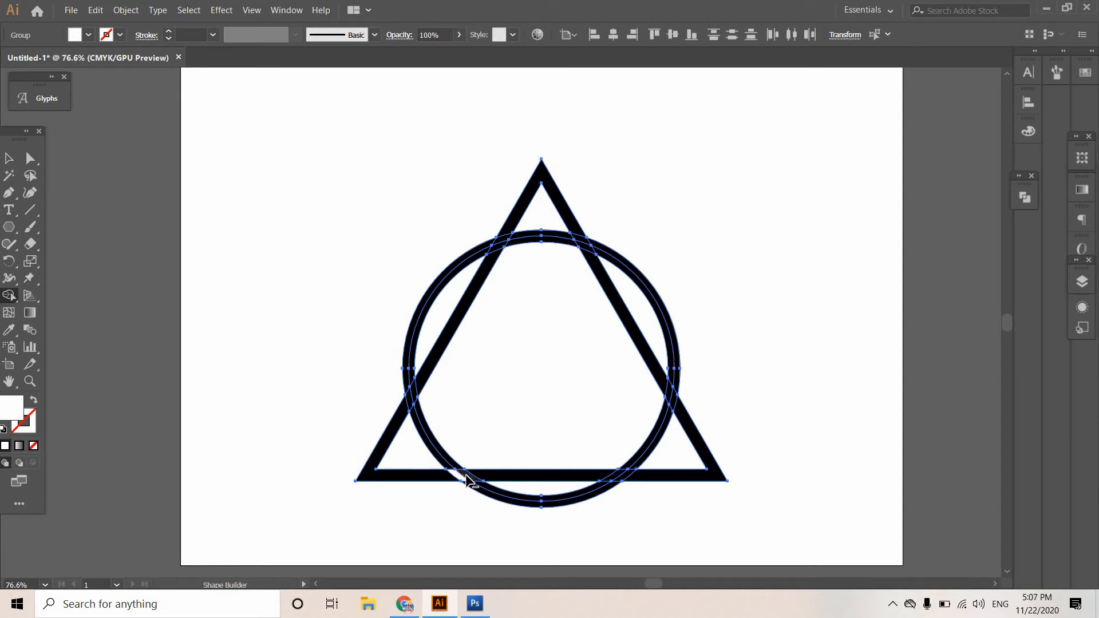
drag(458, 472, 410, 400)
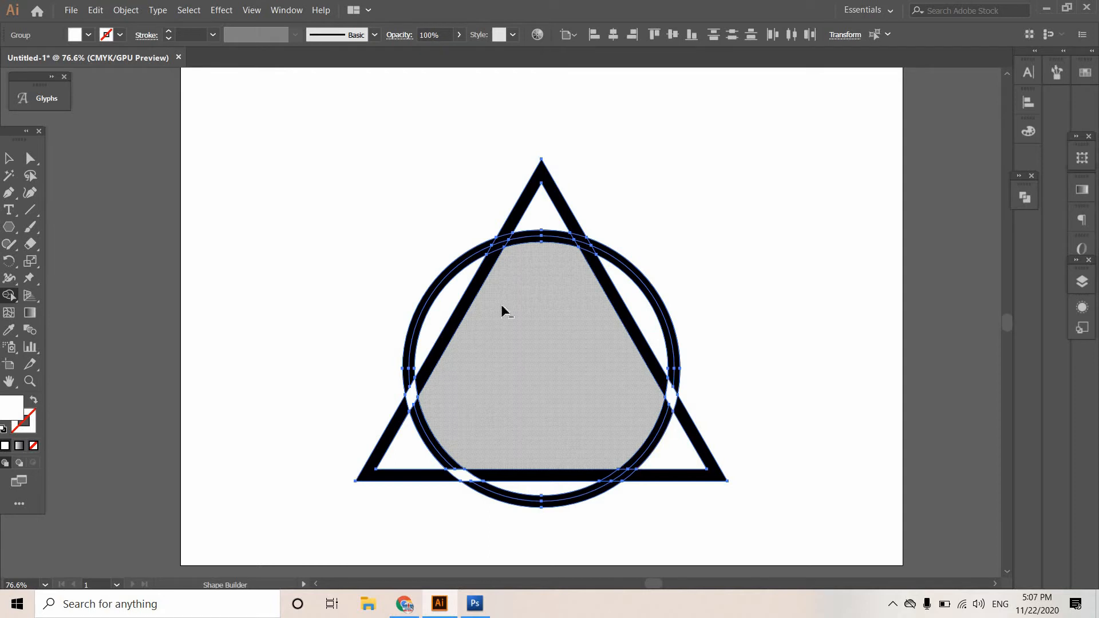
alt+click(584, 239)
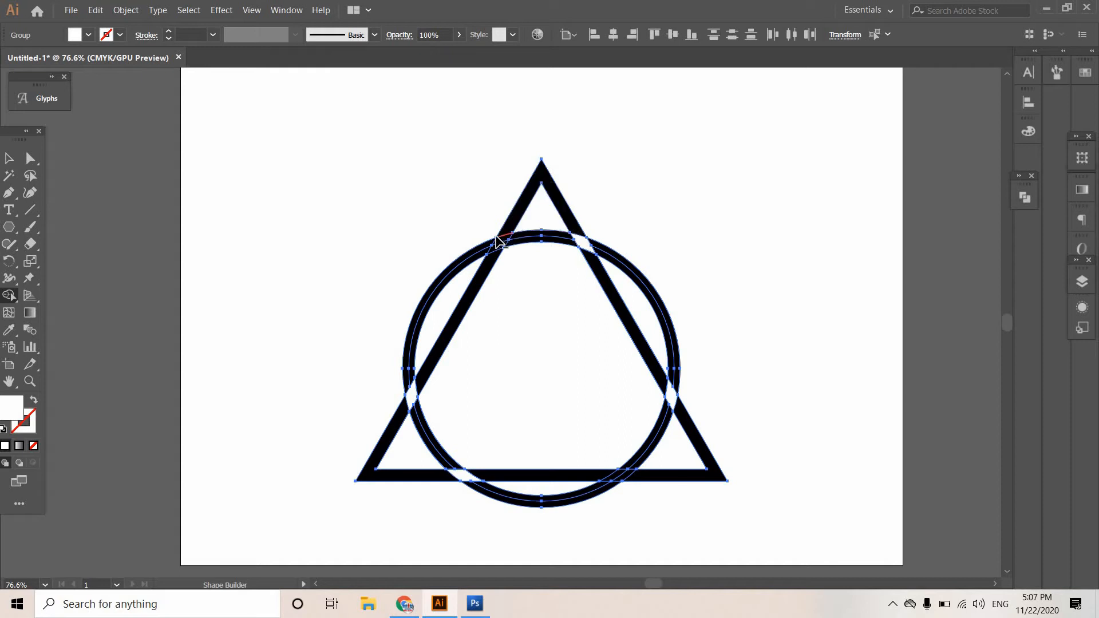
alt+click(502, 239)
click(6, 161)
click(329, 201)
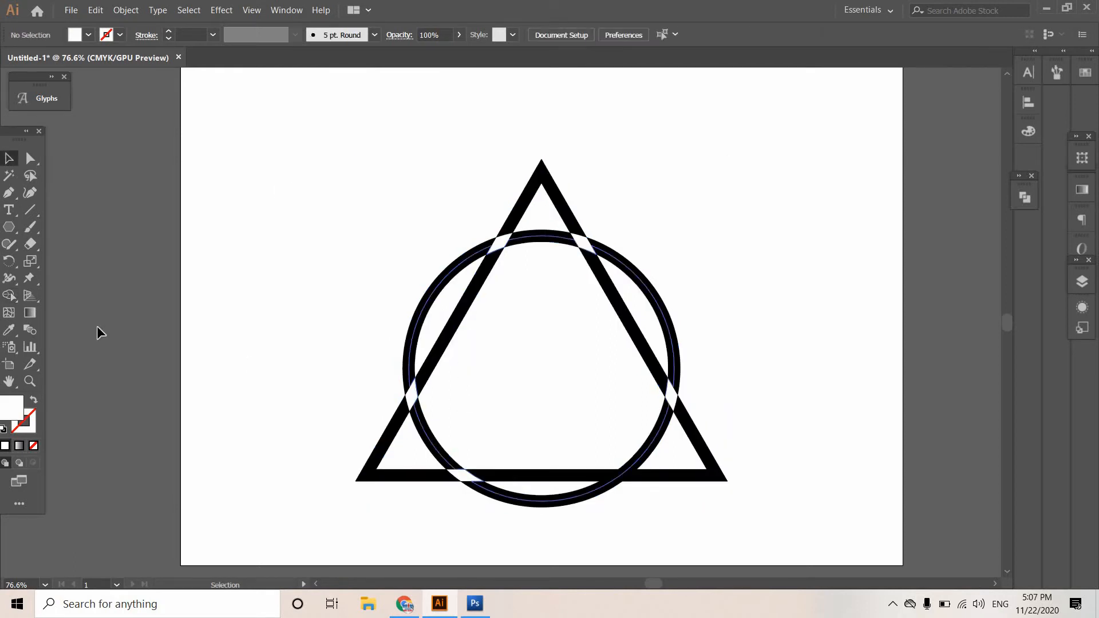
drag(407, 179, 682, 473)
click(289, 105)
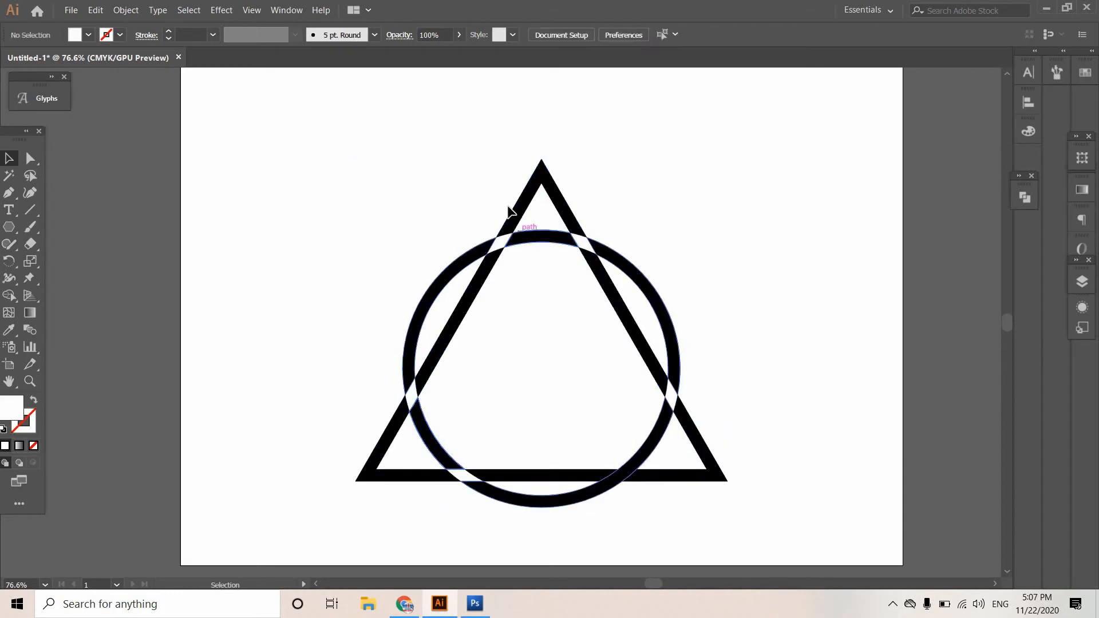
Fill the triangle with pink CC3399 and deselect it.
click(511, 215)
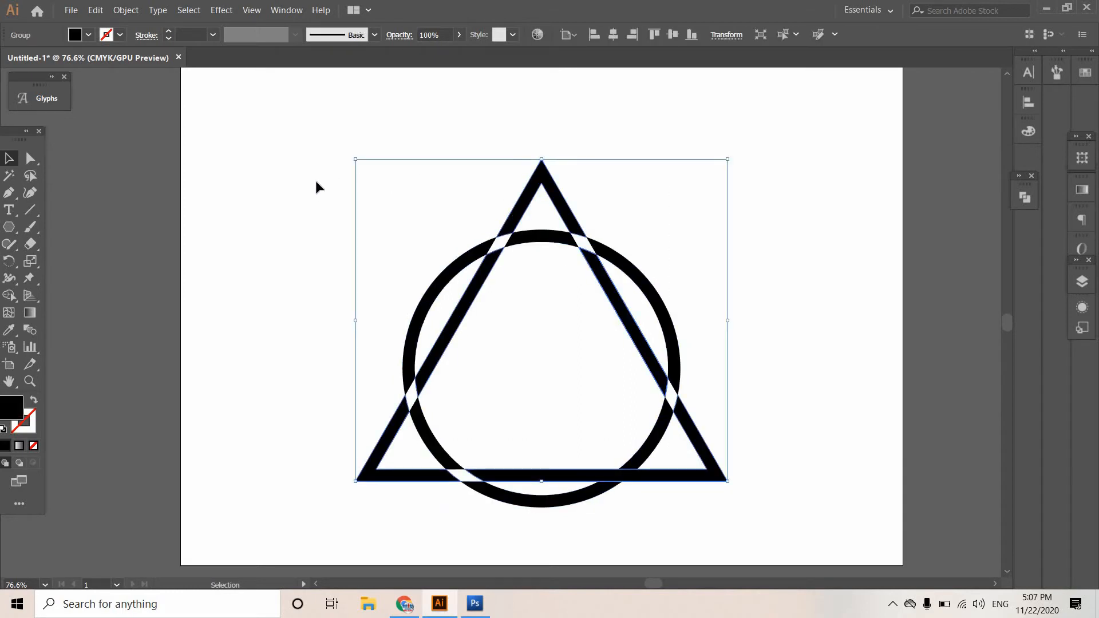
double_click(12, 407)
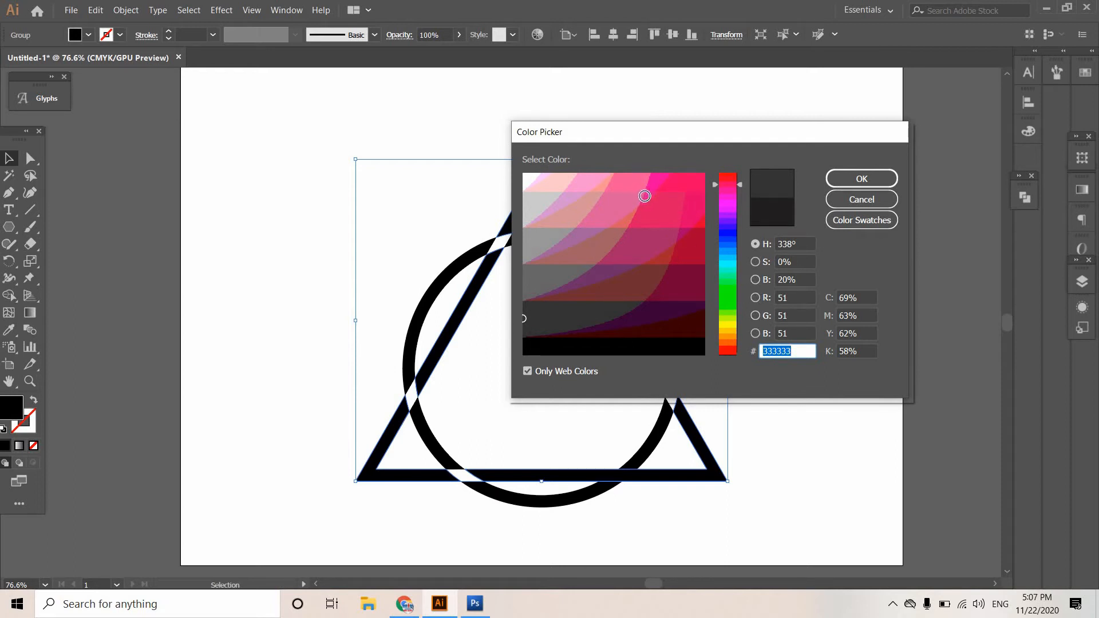
click(645, 196)
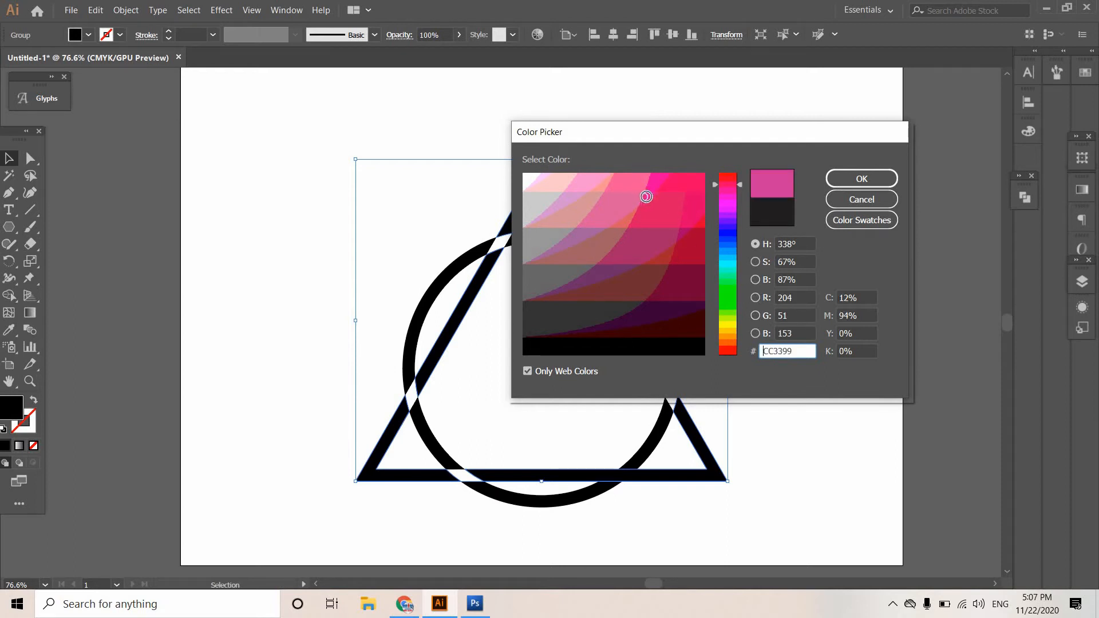
click(859, 183)
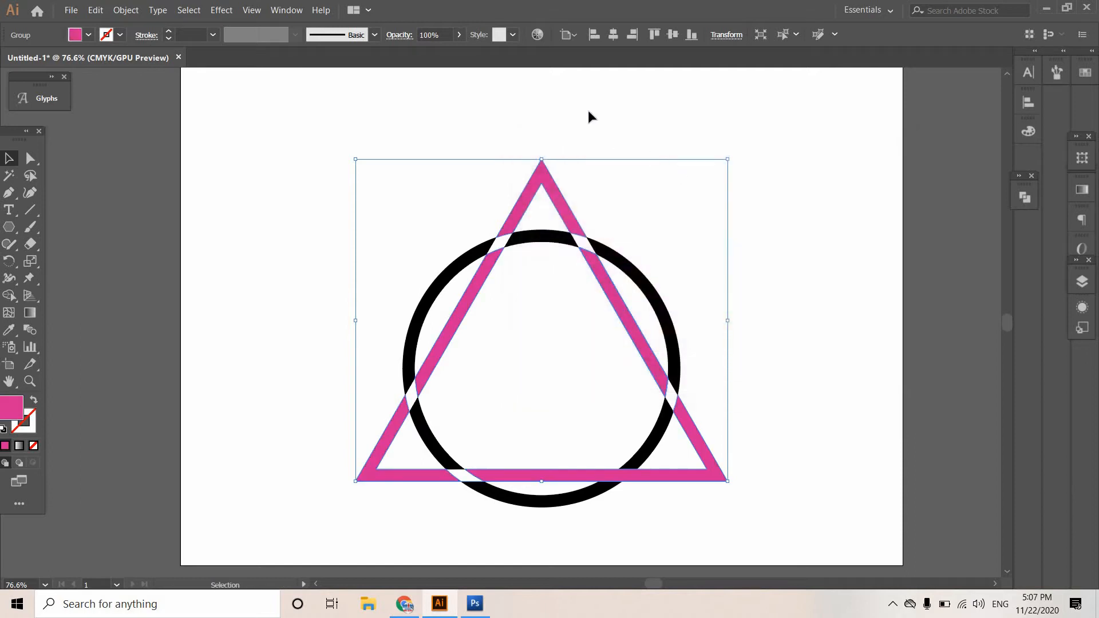
click(589, 110)
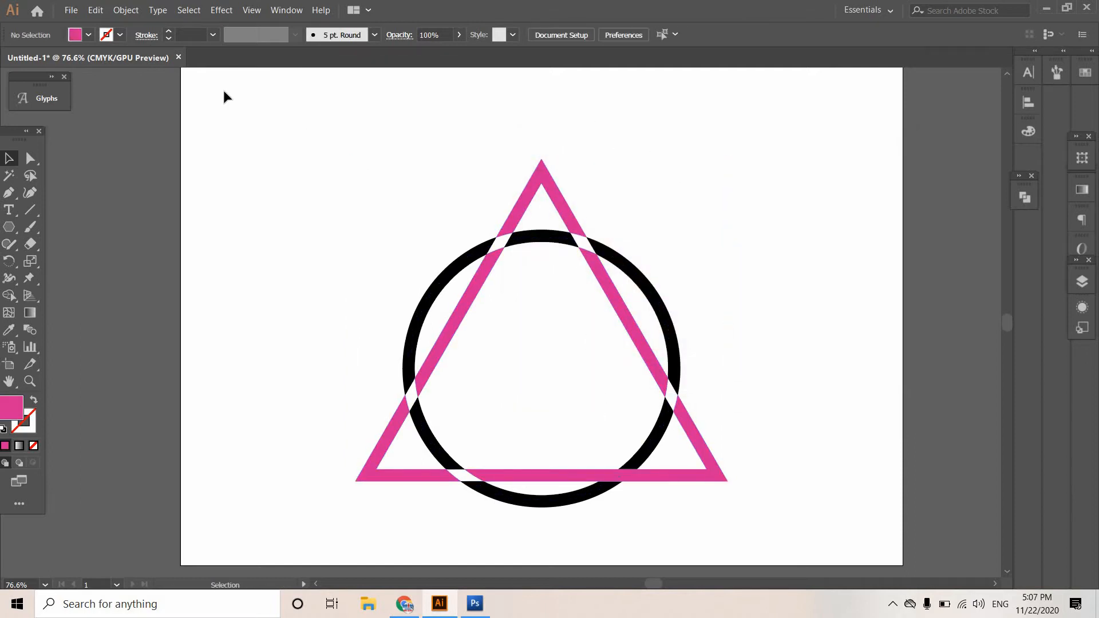
Ungroup the expanded triangle and circle artwork.
drag(596, 367, 380, 152)
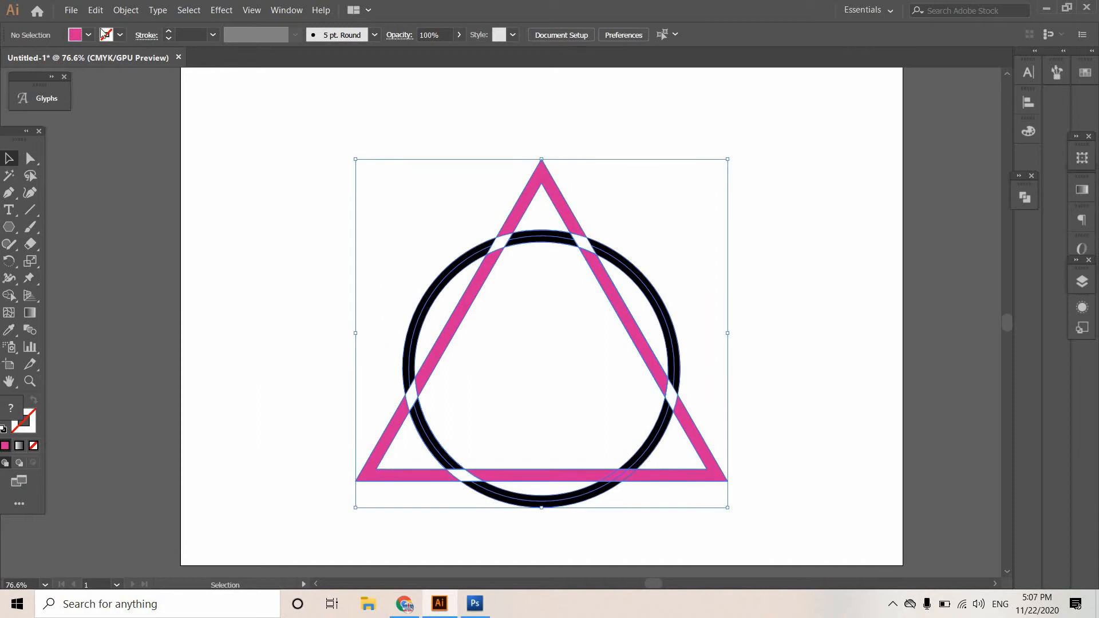
click(125, 11)
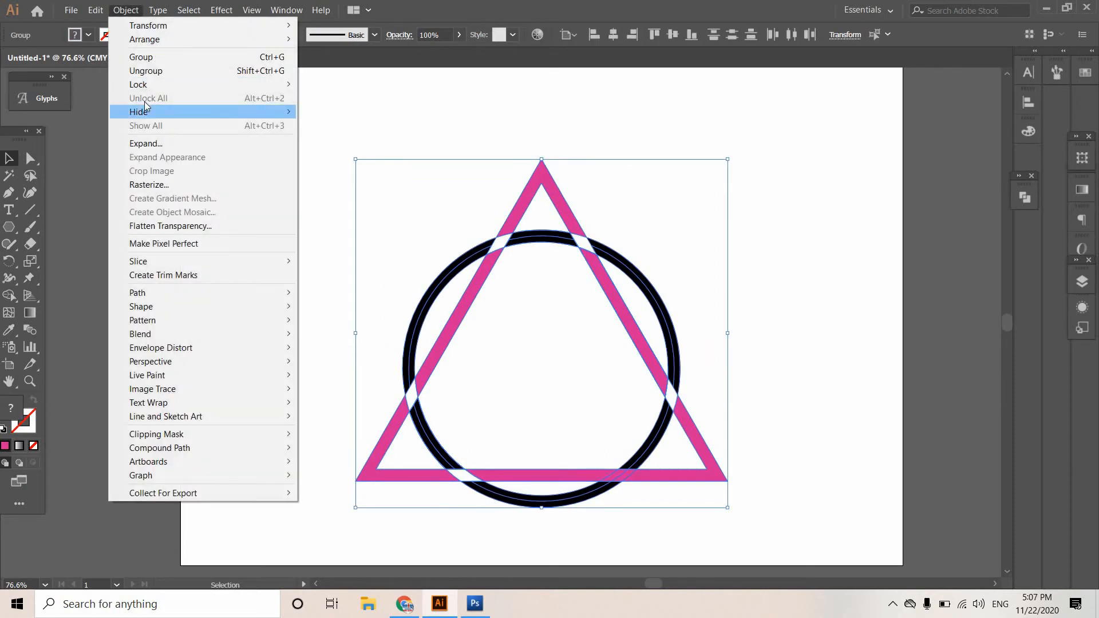
click(172, 71)
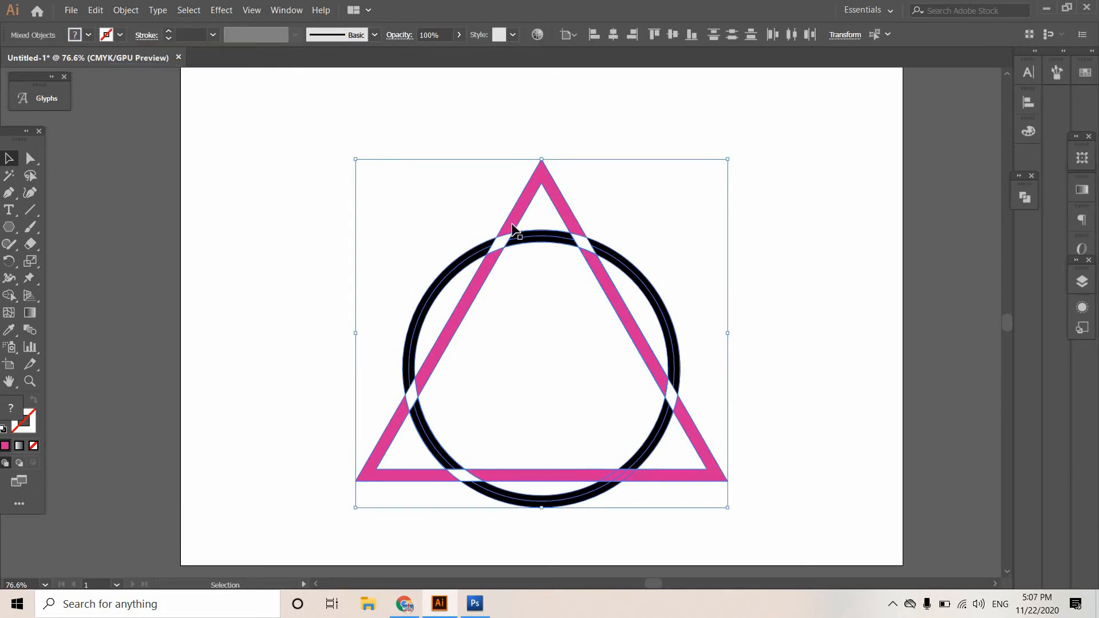
Select the triangle and its lower-left corner to check whether the pieces are separate.
click(531, 214)
click(521, 209)
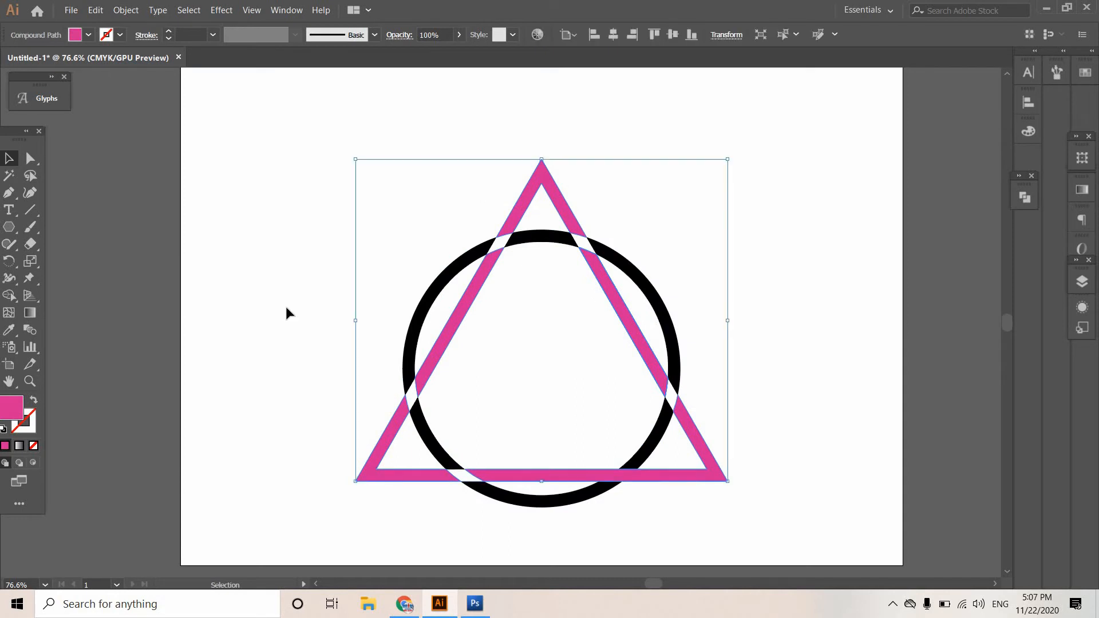
click(348, 436)
click(368, 462)
drag(321, 429, 380, 503)
click(318, 376)
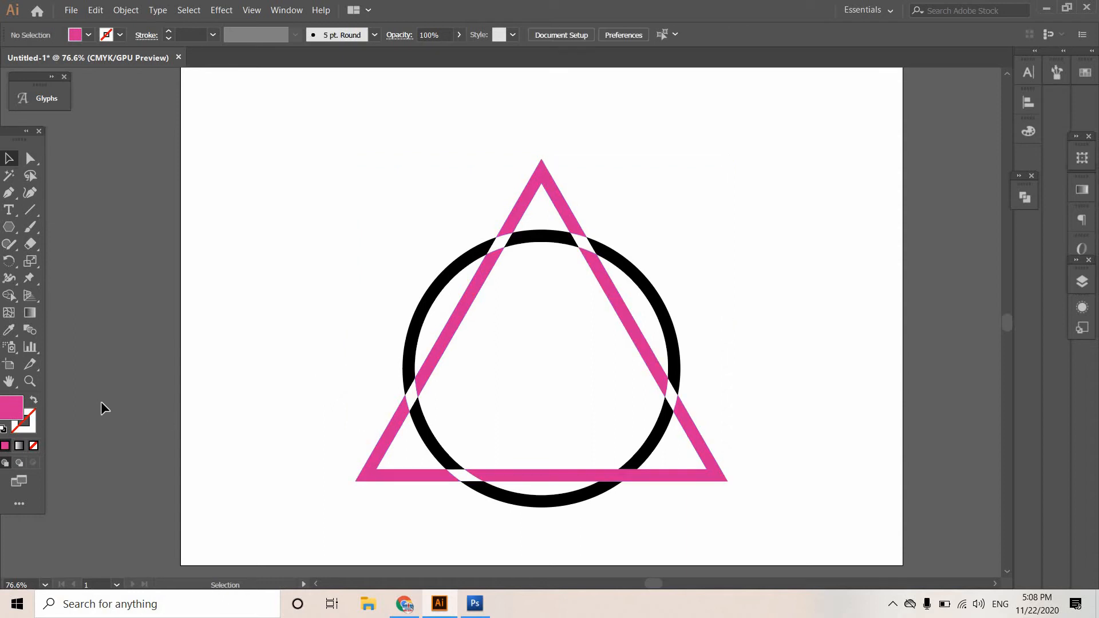
Turn the remaining lower-right crossing of the ring and triangle white with the Shape Builder tool and deselect the artwork.
drag(366, 172, 651, 489)
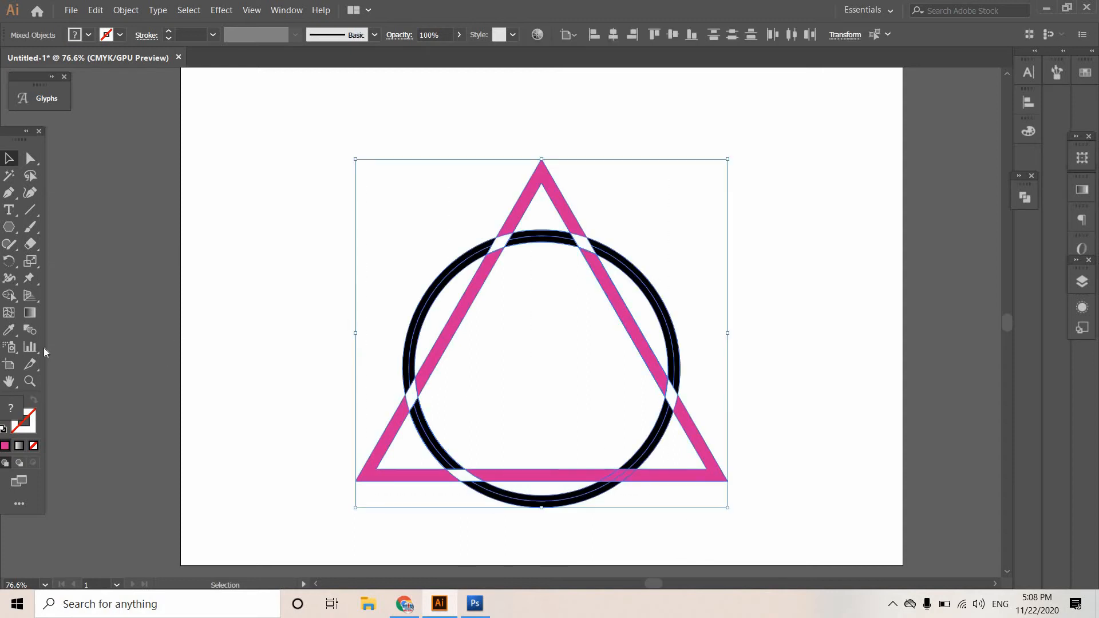
click(9, 296)
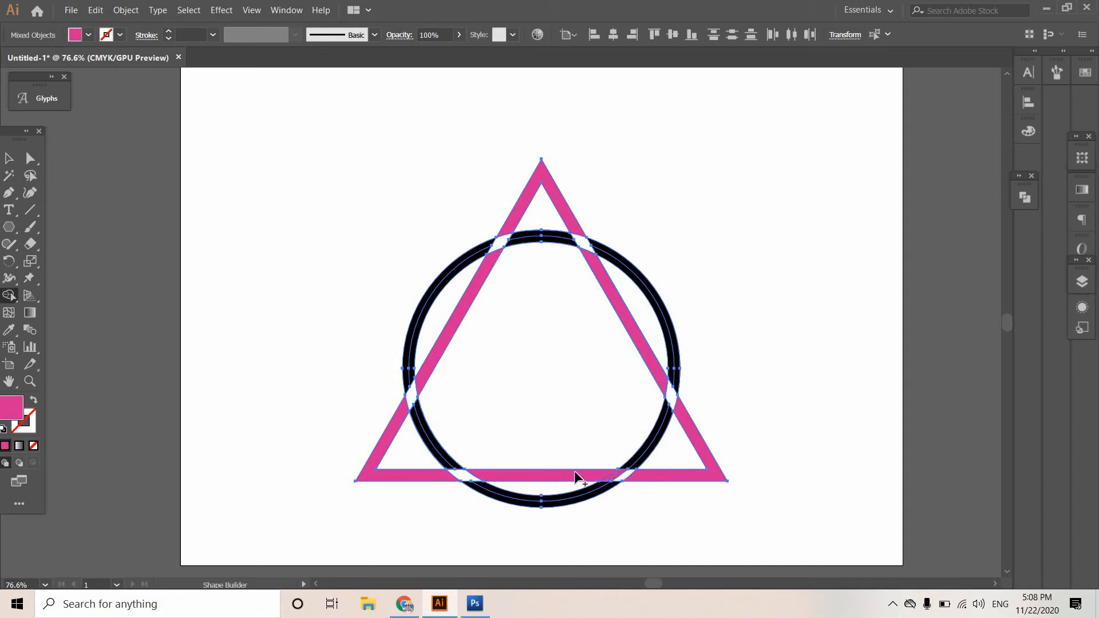
click(10, 159)
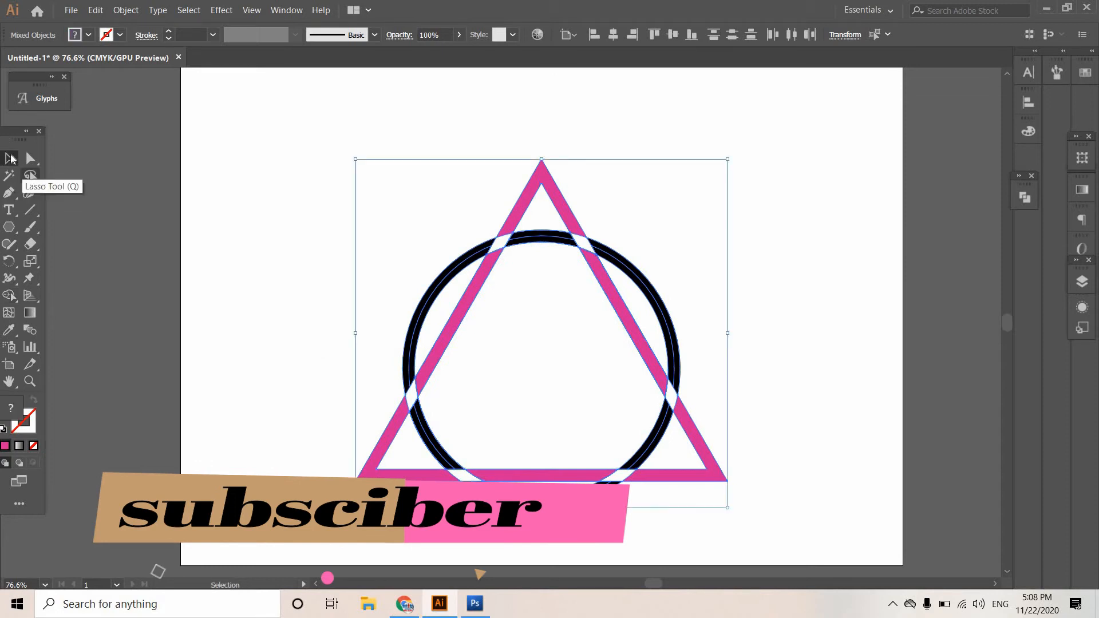
click(269, 220)
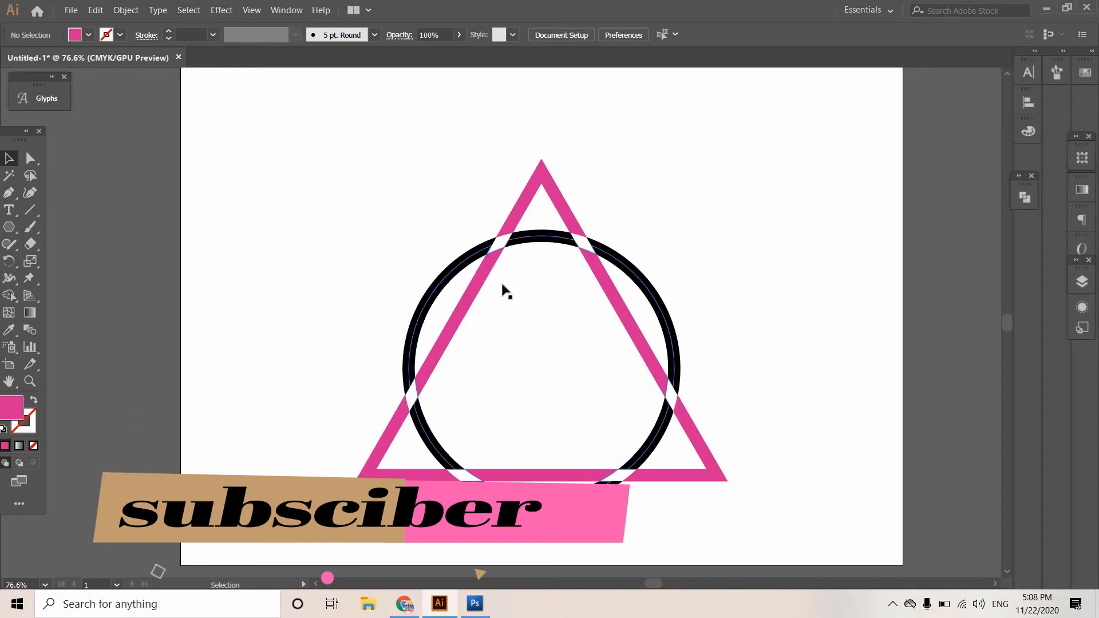
Select the whole triangle and ring artwork, scale it proportionally about its center to roughly 70% of its size, and deselect it.
drag(599, 397, 684, 486)
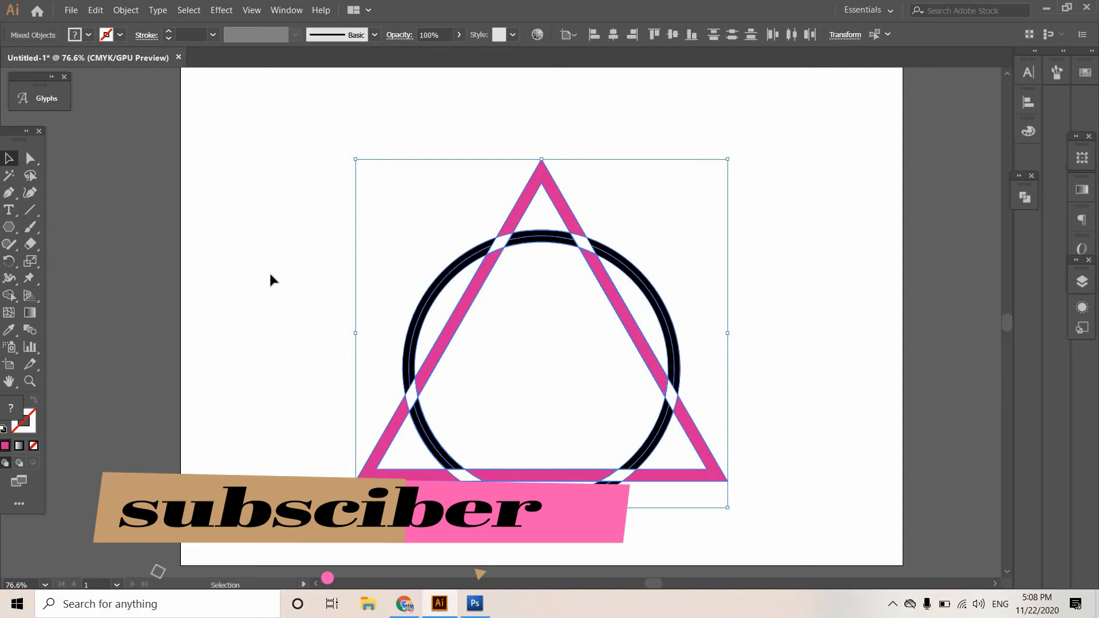
click(633, 422)
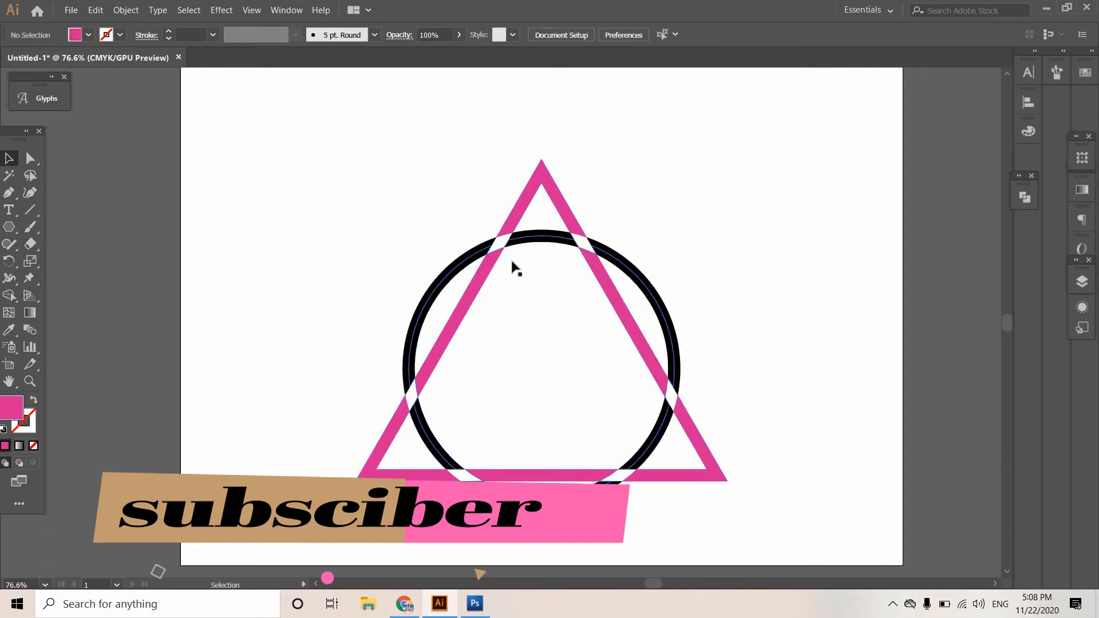
drag(355, 208, 571, 460)
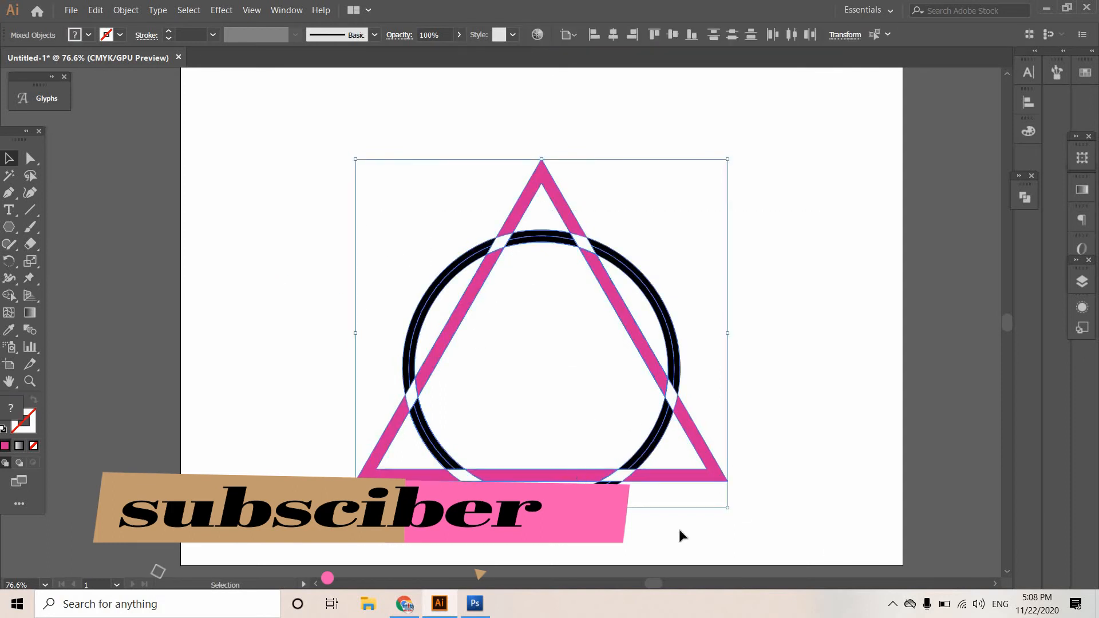
drag(713, 487, 676, 458)
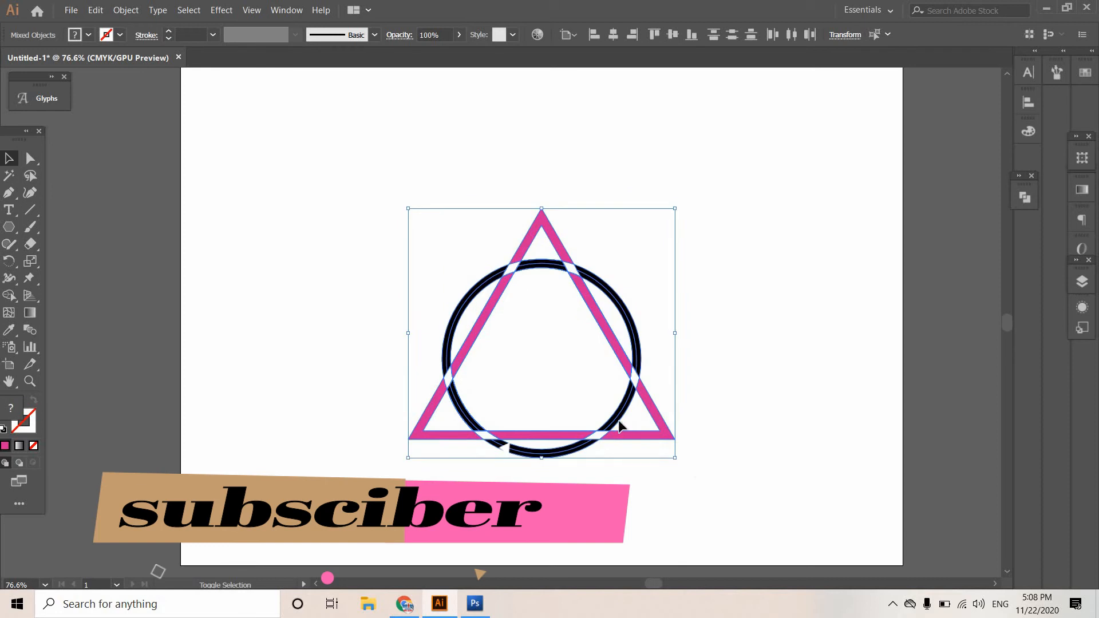
click(540, 350)
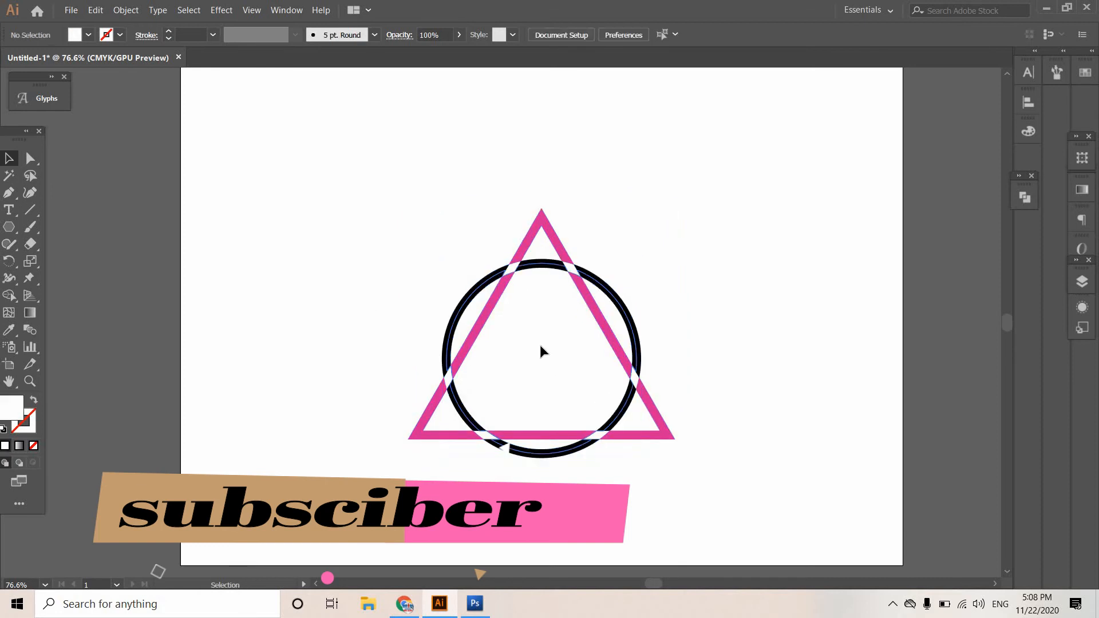
Select the complete triangle and ring artwork, move it up and to the left on the artboard, and deselect it.
click(541, 360)
key(ctrl+z)
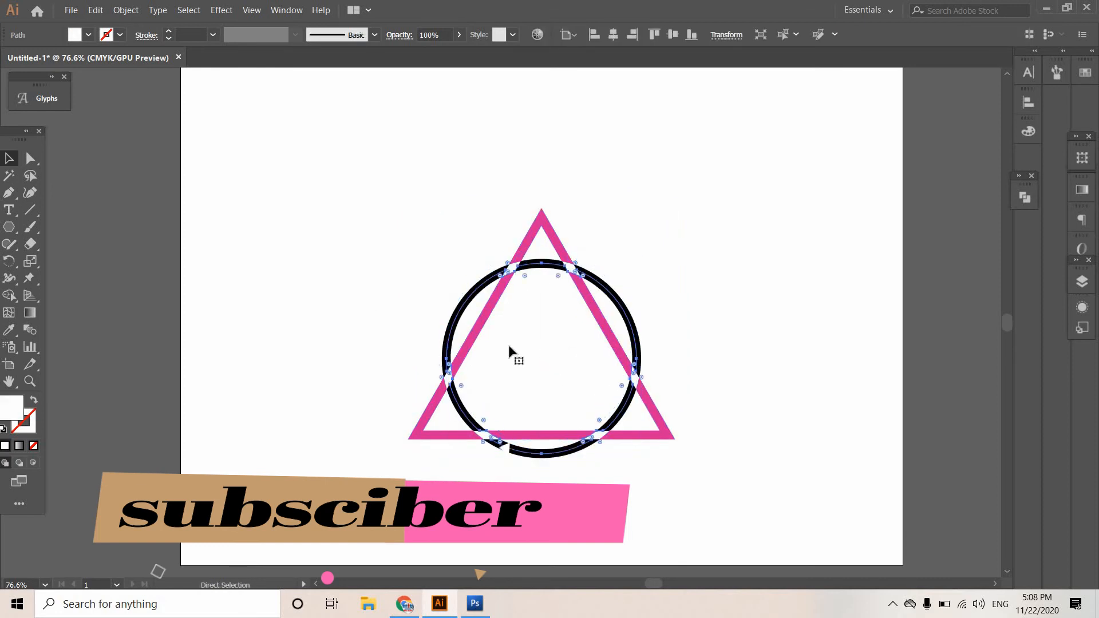
drag(417, 201, 633, 424)
drag(552, 358, 504, 308)
click(698, 314)
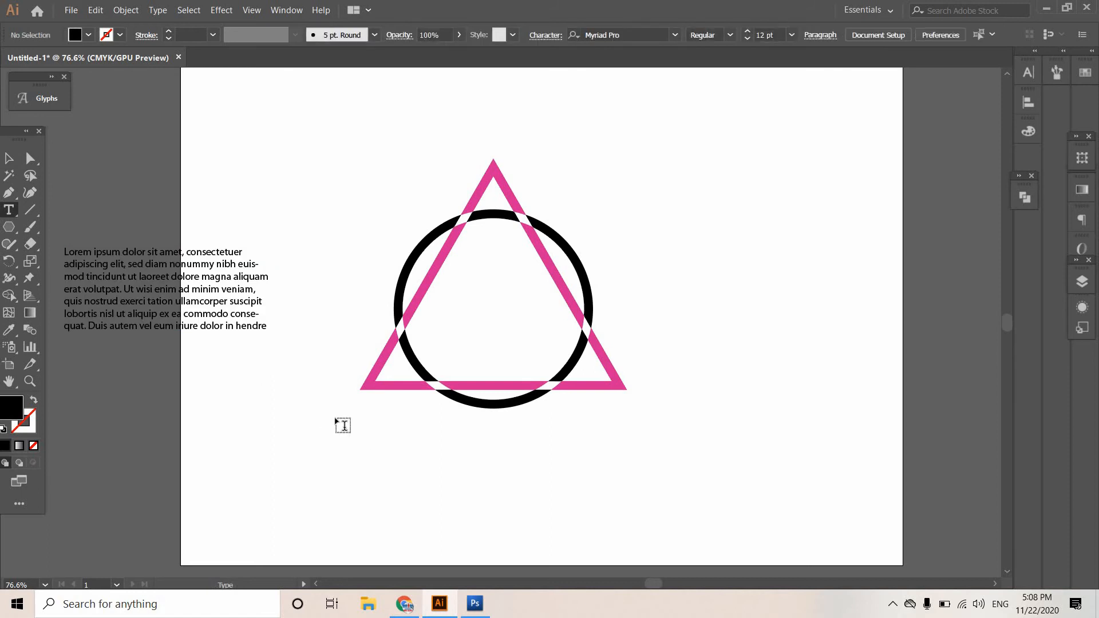
Delete the stray Lorem ipsum text block that overlaps the artboard's left edge.
click(198, 283)
key(BackSpace)
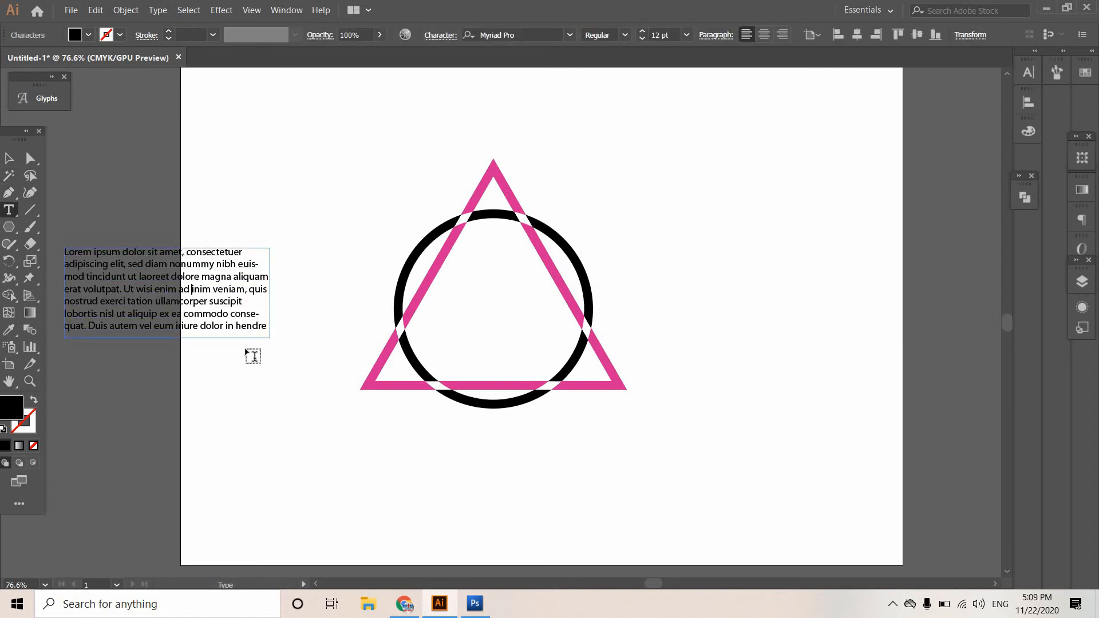
click(245, 425)
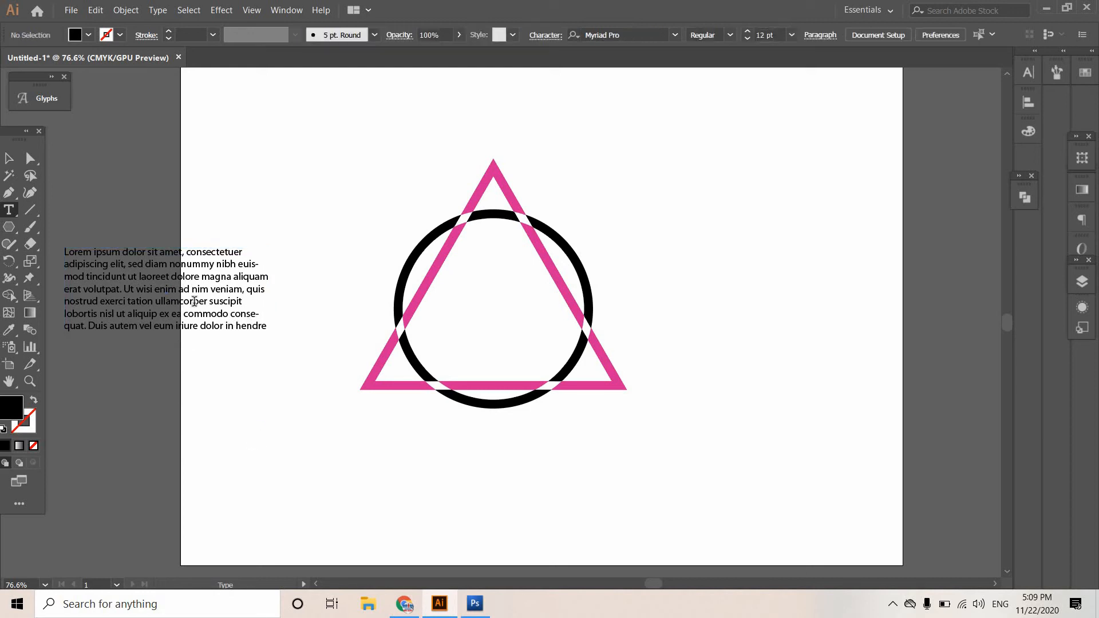
click(10, 158)
click(213, 318)
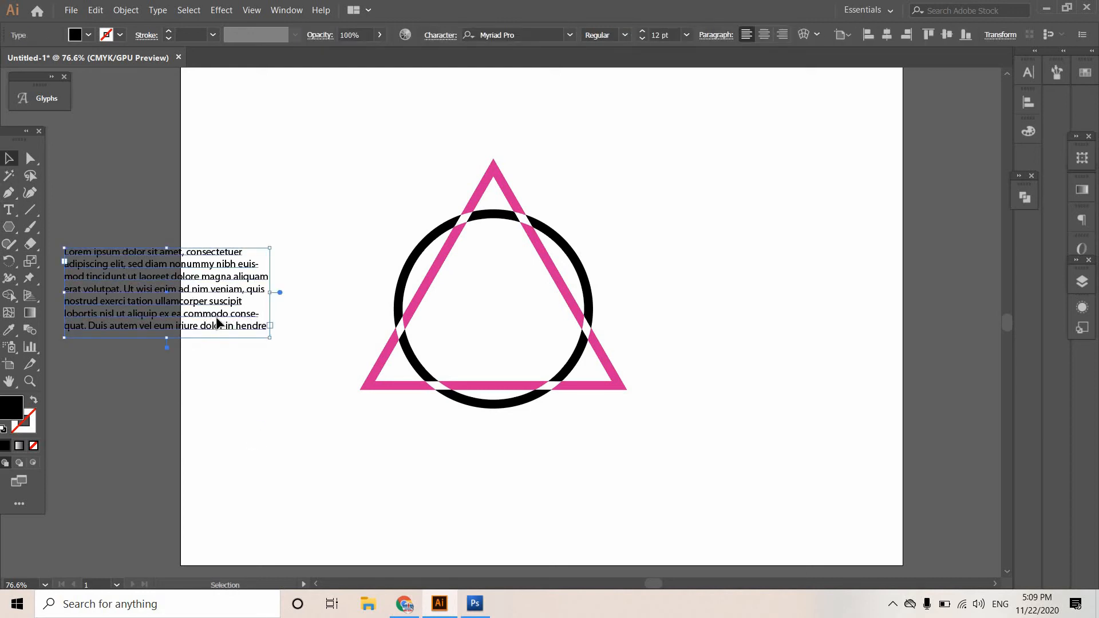
key(Delete)
Add a line of point text reading "your logo desgin" below the triangle and ring artwork.
click(8, 210)
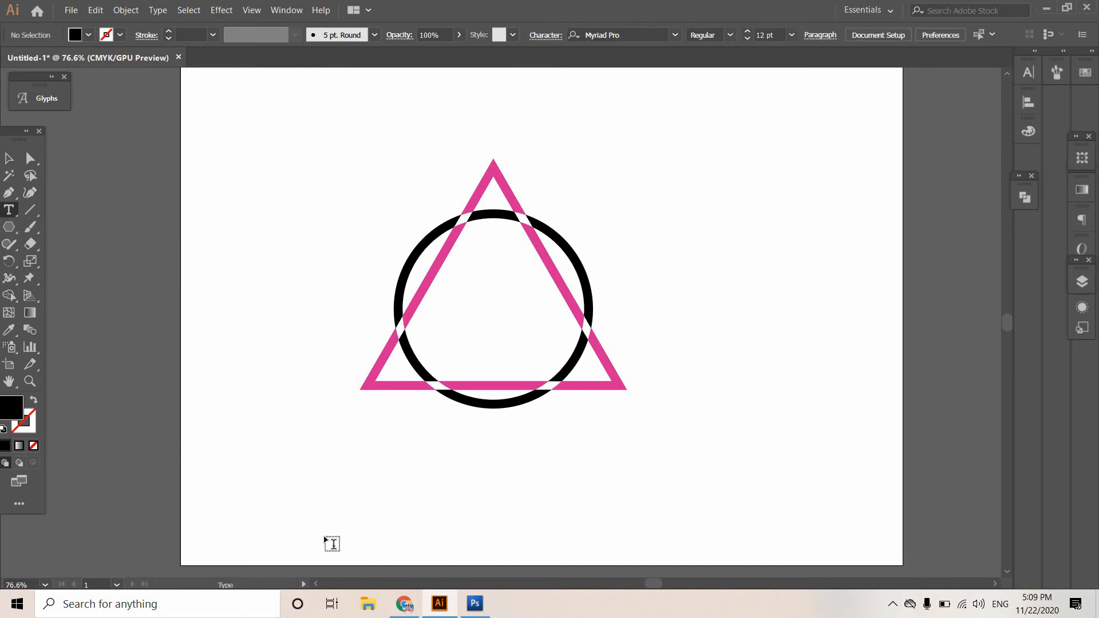
click(352, 458)
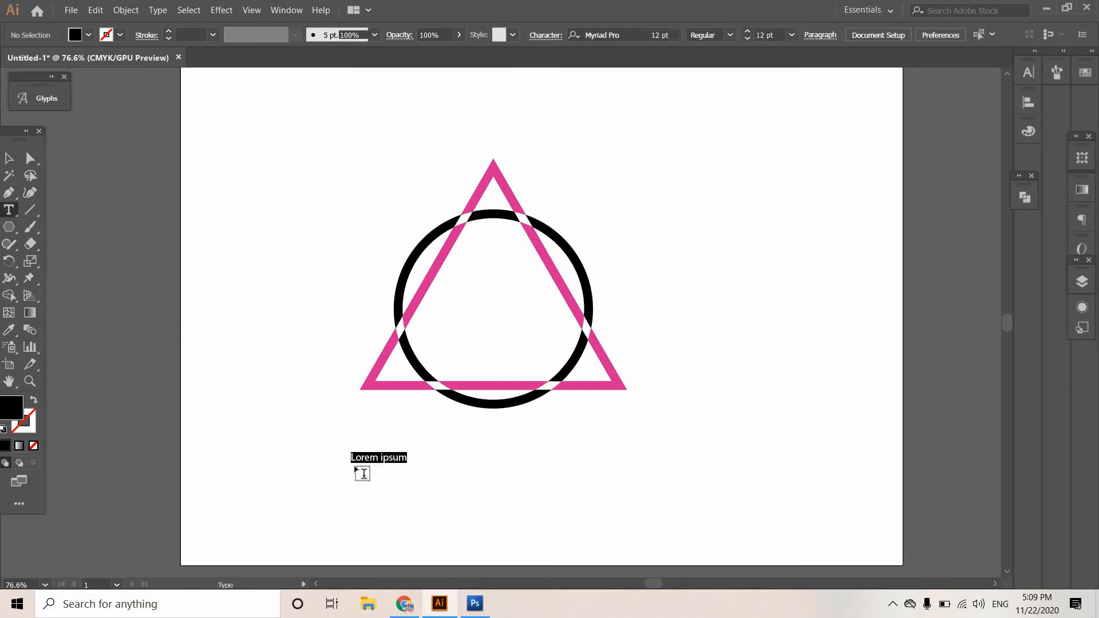
key(BackSpace)
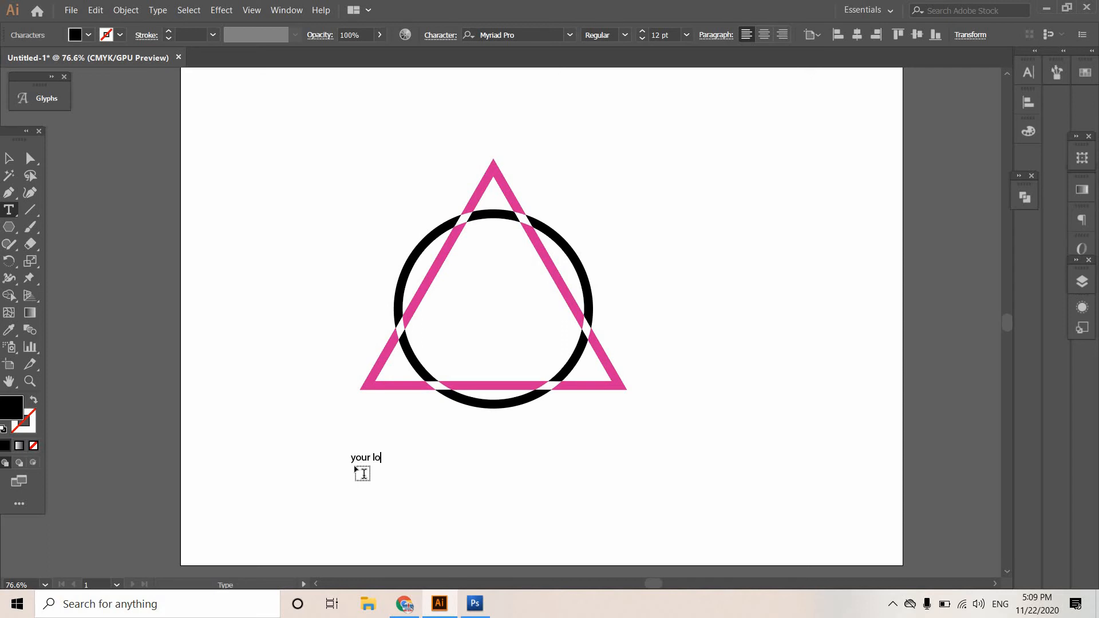
text(your logo desgin)
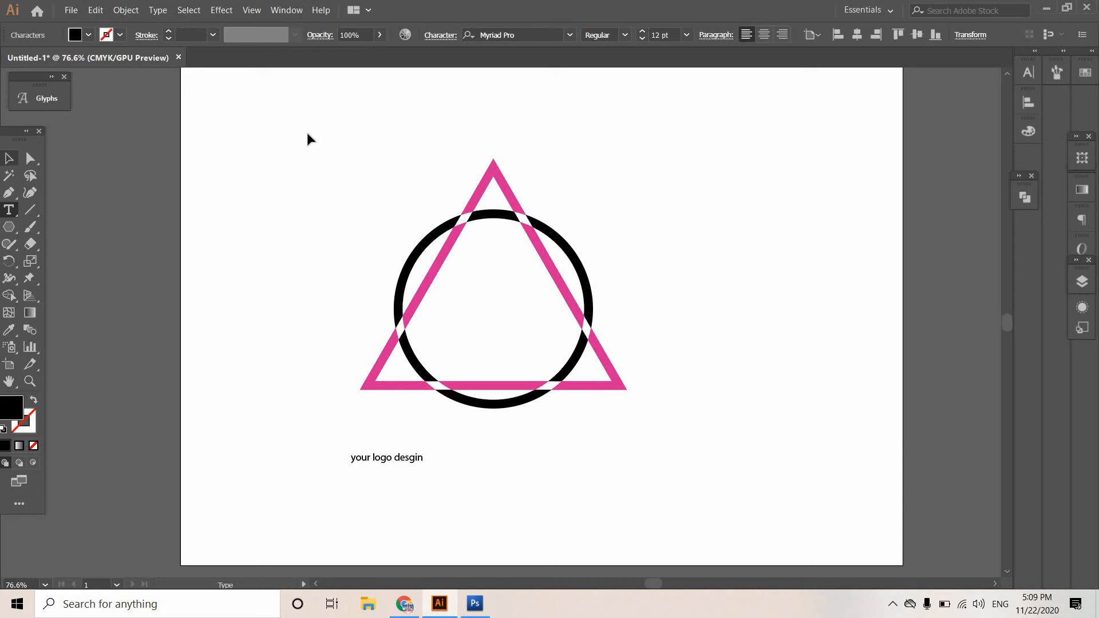
key(Escape)
Set the text's font to Source Code Variable, enlarge it to about 74 pt, and position it directly beneath the logo.
click(570, 35)
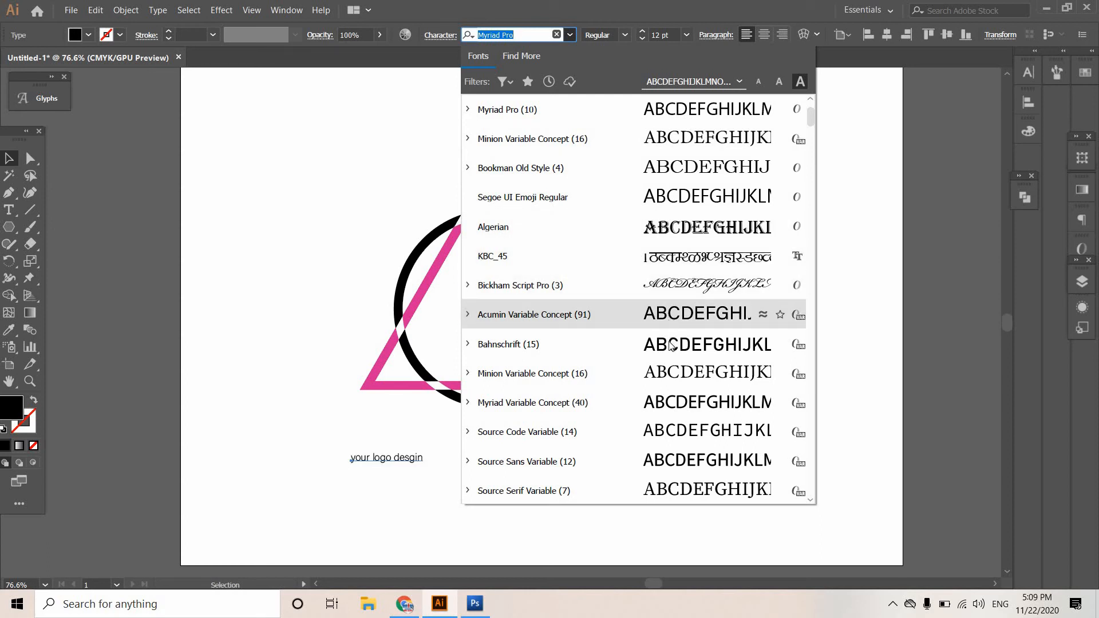
click(664, 435)
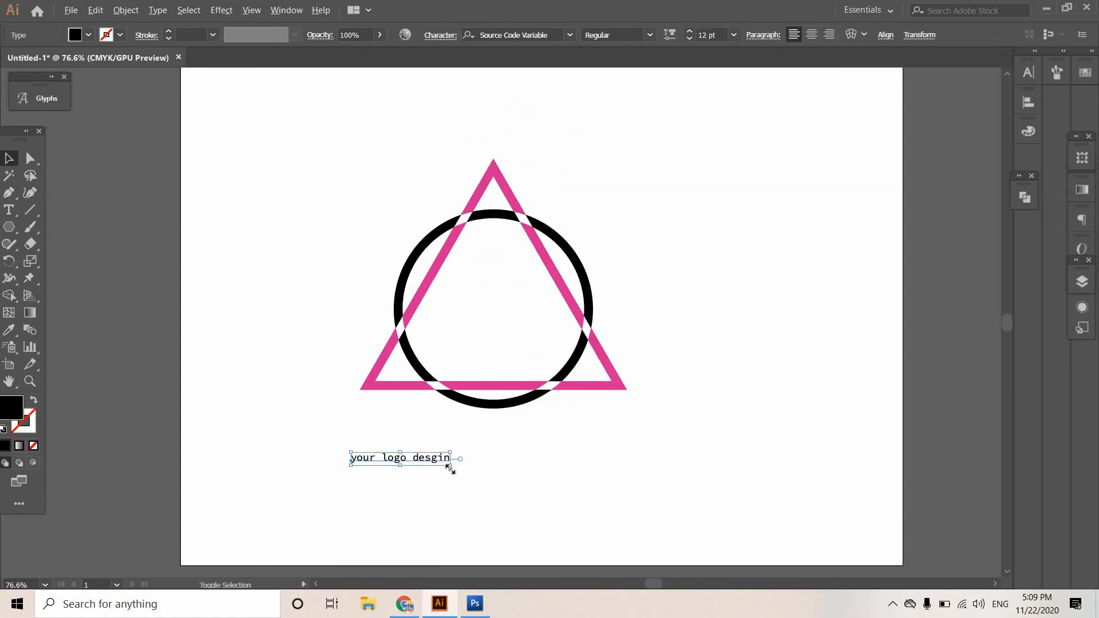
drag(506, 503, 641, 551)
drag(558, 461, 830, 538)
drag(720, 458, 730, 462)
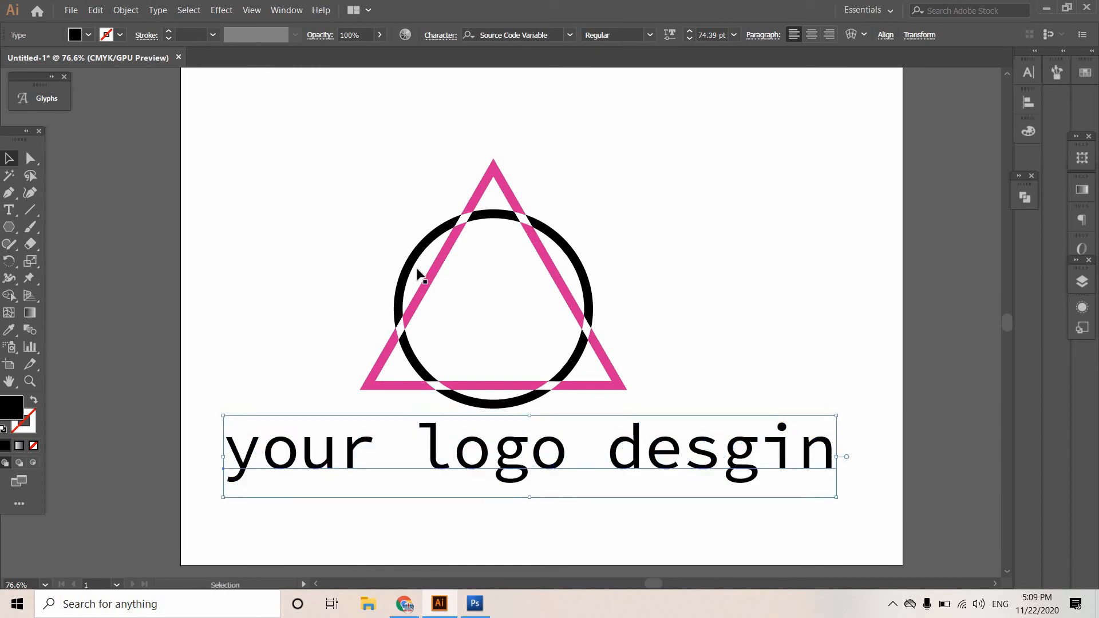
Select the logo artwork together with its text line.
click(145, 142)
drag(261, 154, 510, 400)
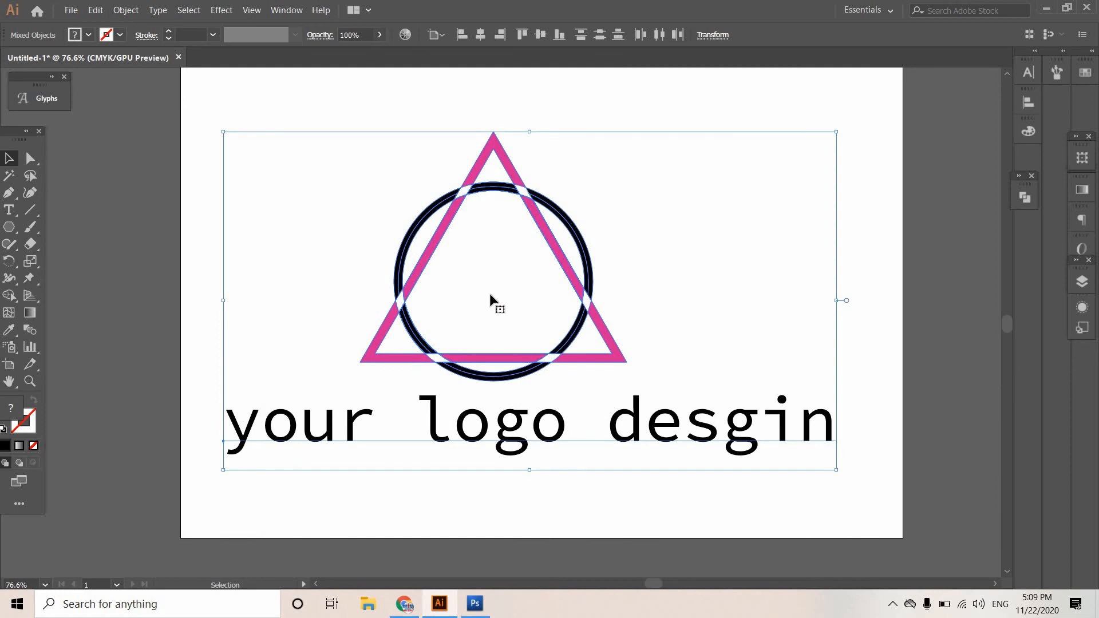
drag(454, 467, 514, 260)
Switch to Photoshop and create a new blank document.
click(474, 607)
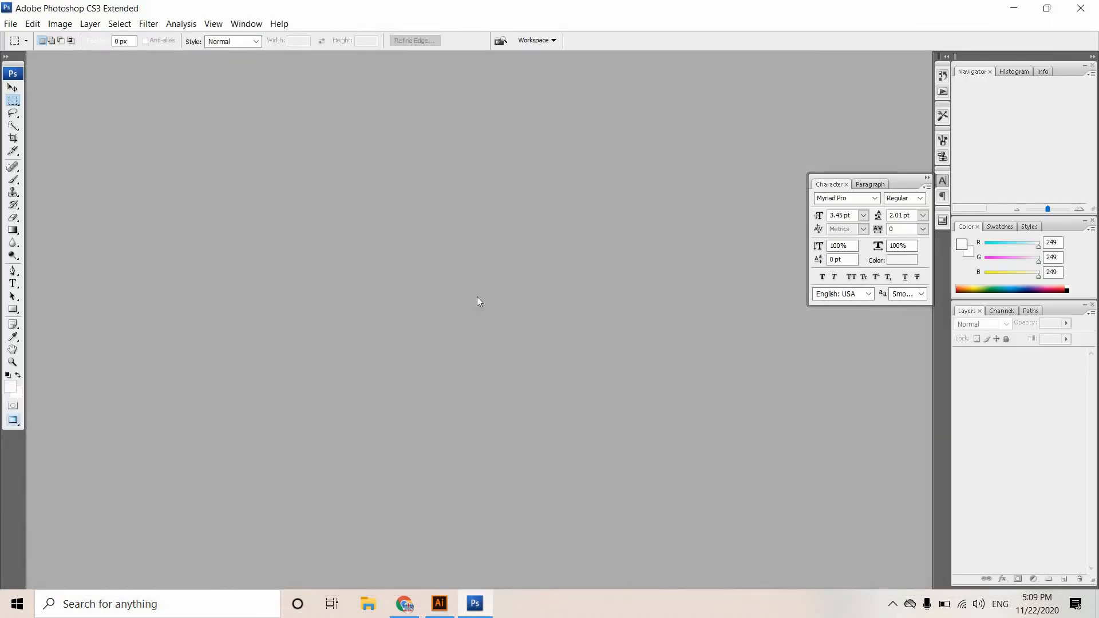
key(ctrl+n)
click(663, 163)
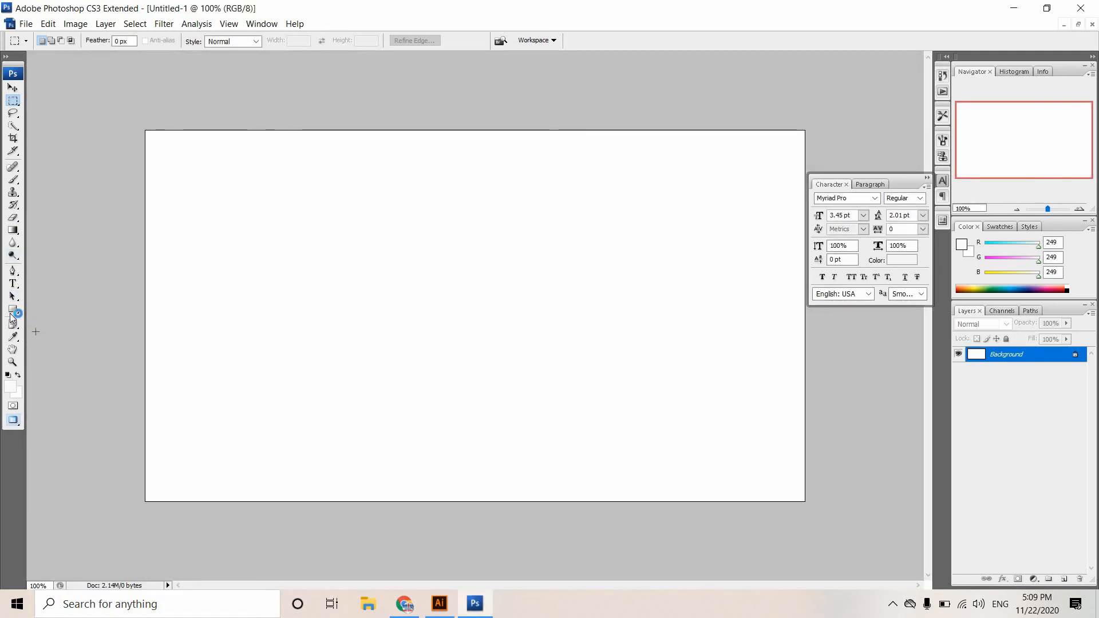
Set the foreground color to the near-white f3f8fa.
click(13, 336)
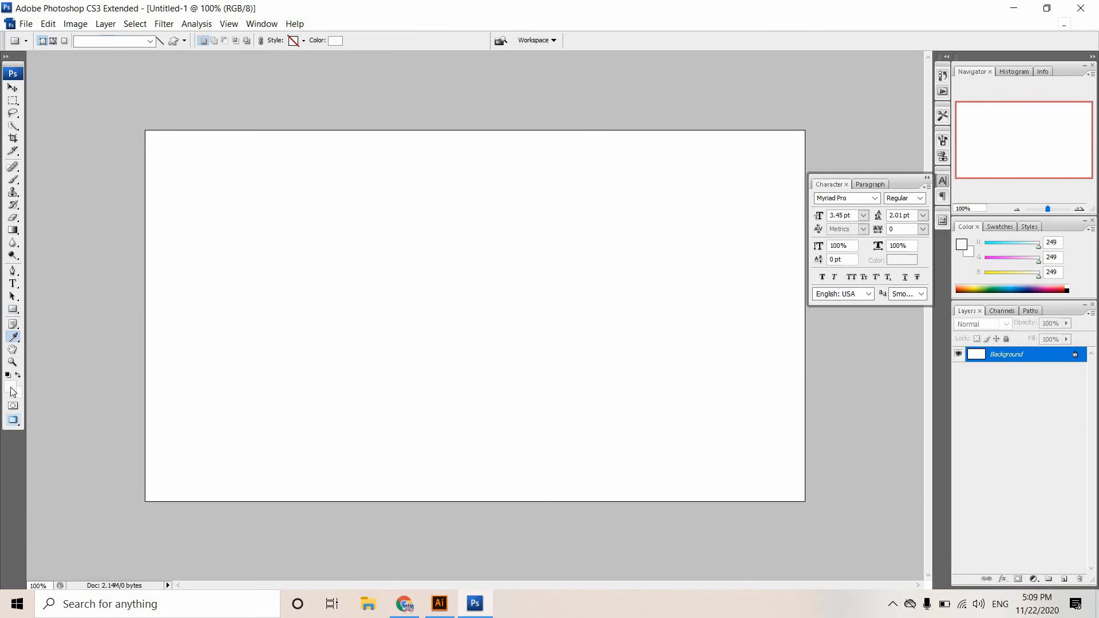
click(10, 386)
click(426, 303)
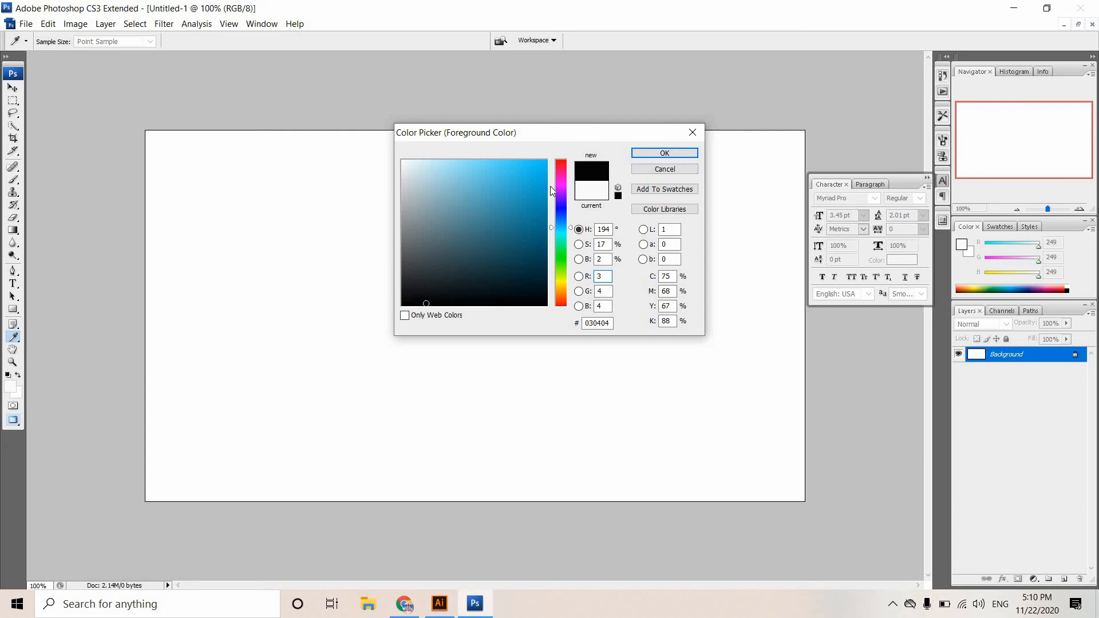
click(727, 131)
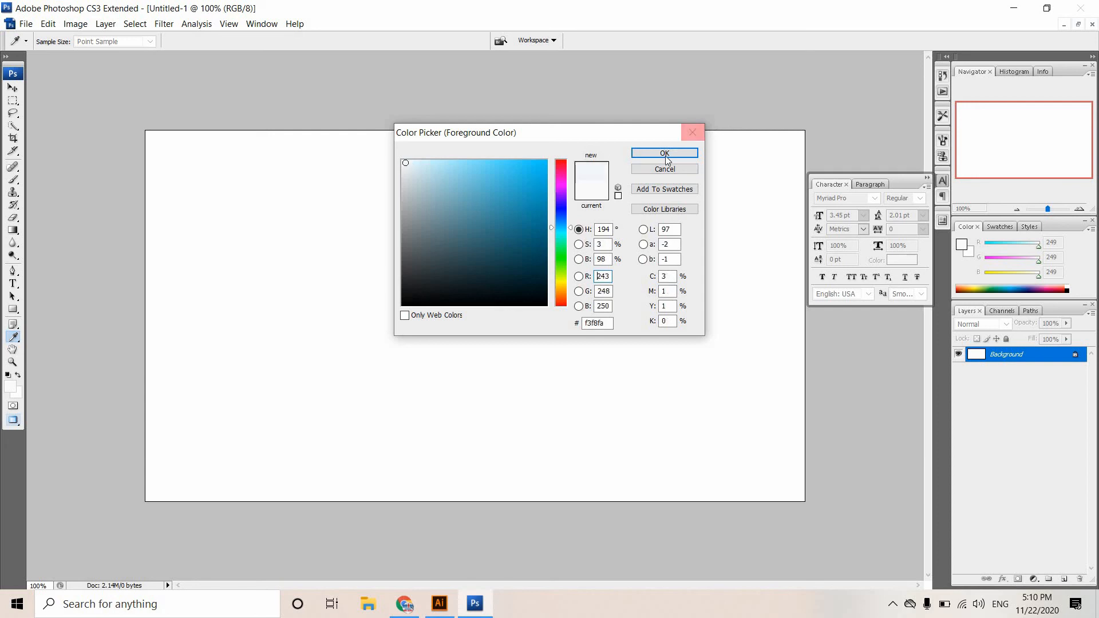
click(665, 153)
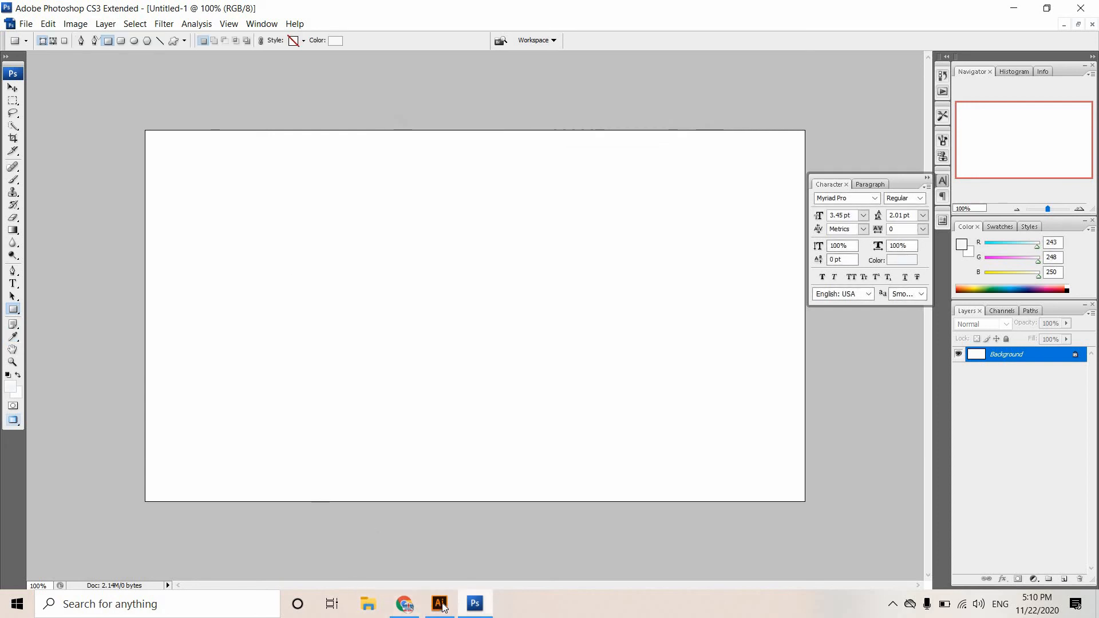
Transfer the selected logo and text from Illustrator into the Photoshop document as a smart object and center it horizontally on the canvas.
click(443, 607)
drag(514, 352, 449, 350)
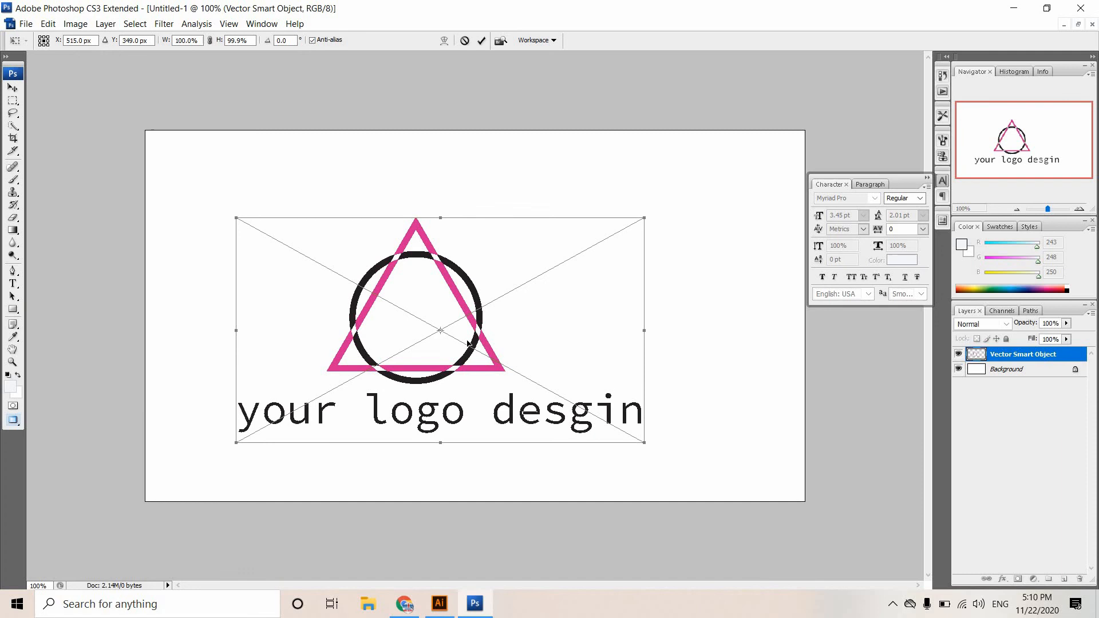
drag(449, 341, 489, 307)
drag(550, 344, 545, 344)
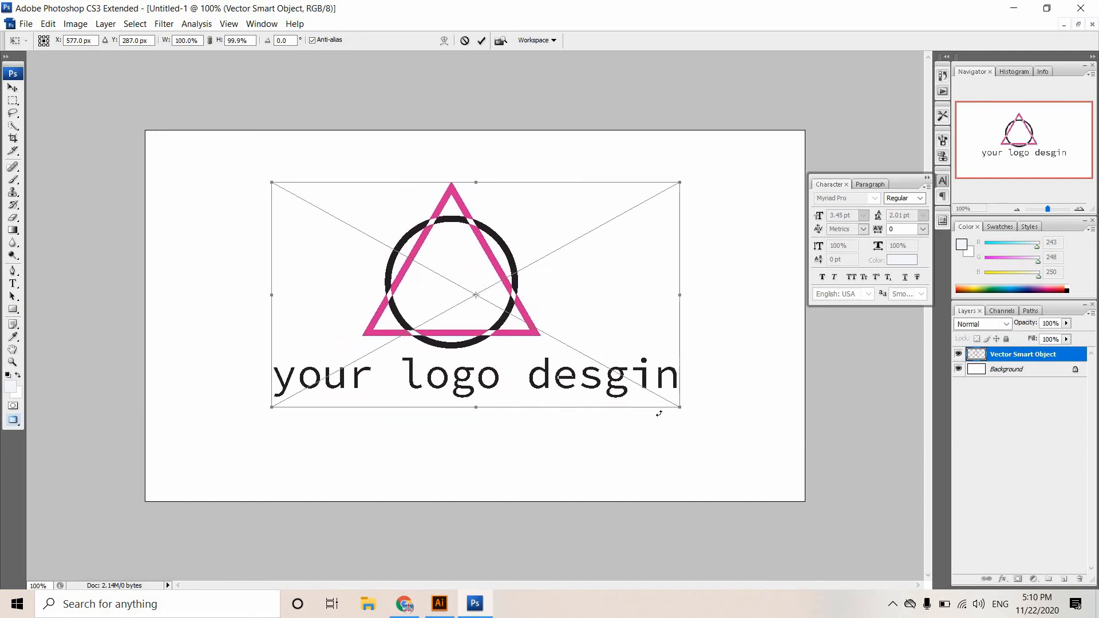
Scale the placed logo up proportionally to about 141%, nudge it down 20 px, and commit the placement.
drag(679, 409, 765, 455)
key(shift+Down)
key(shift+Down)
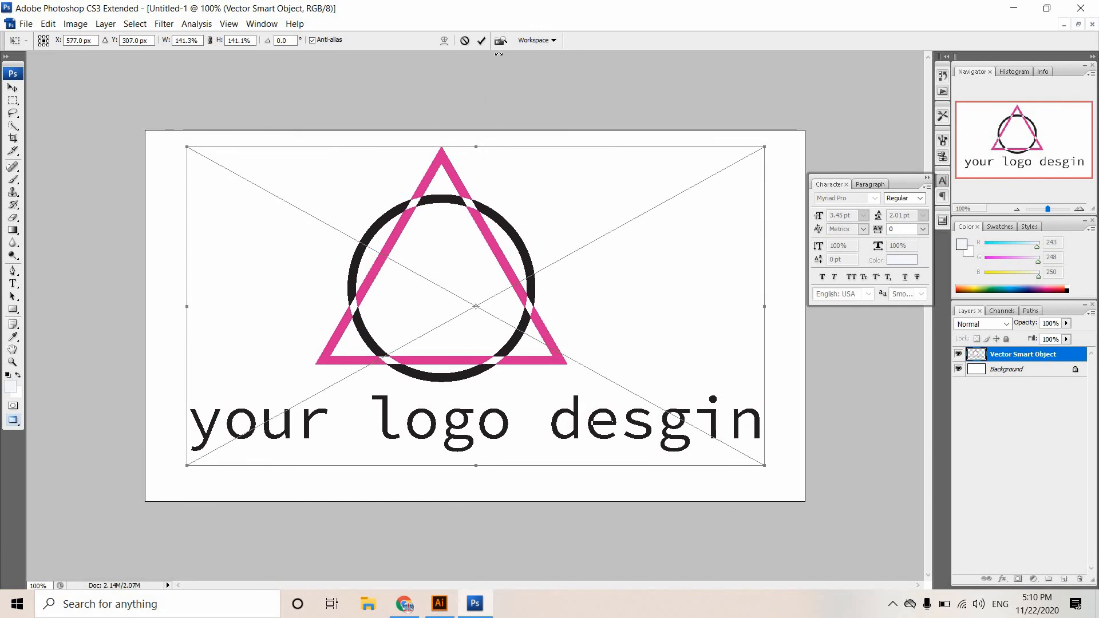
click(481, 40)
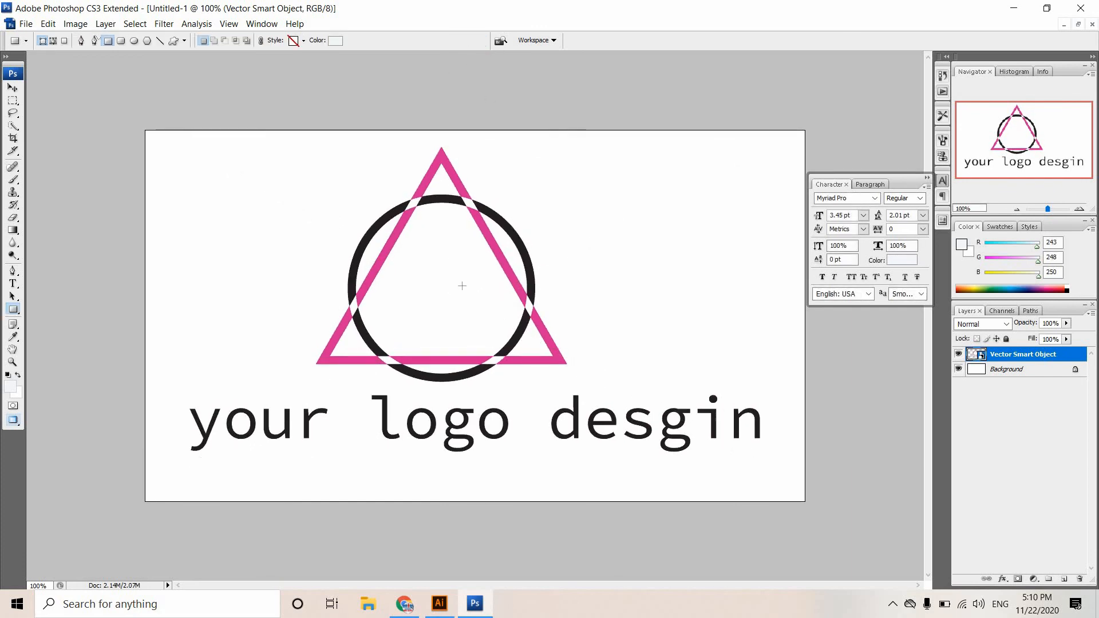
Undo the small stray rectangle drawn inside the ring and move the placed logo slightly right and down.
drag(444, 320, 454, 325)
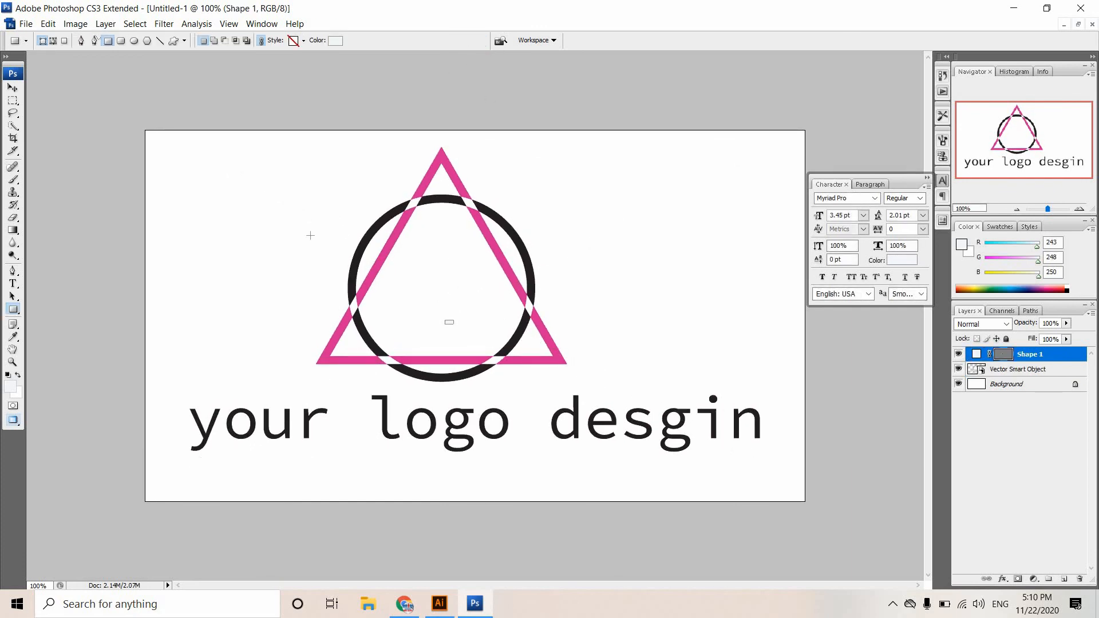
click(12, 87)
key(ctrl+z)
drag(353, 245, 374, 256)
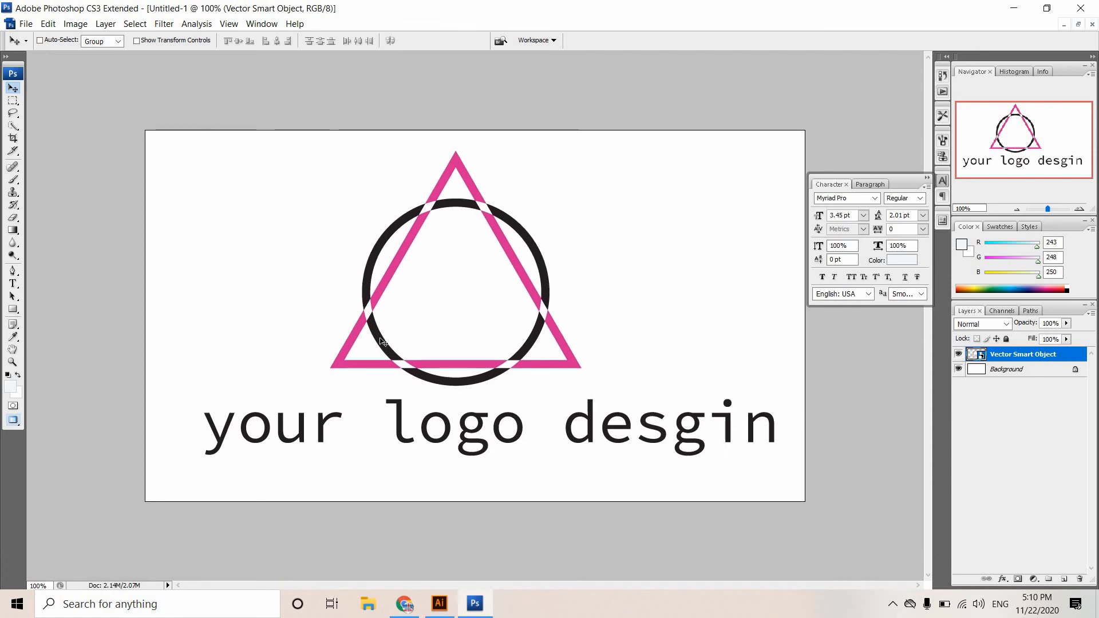